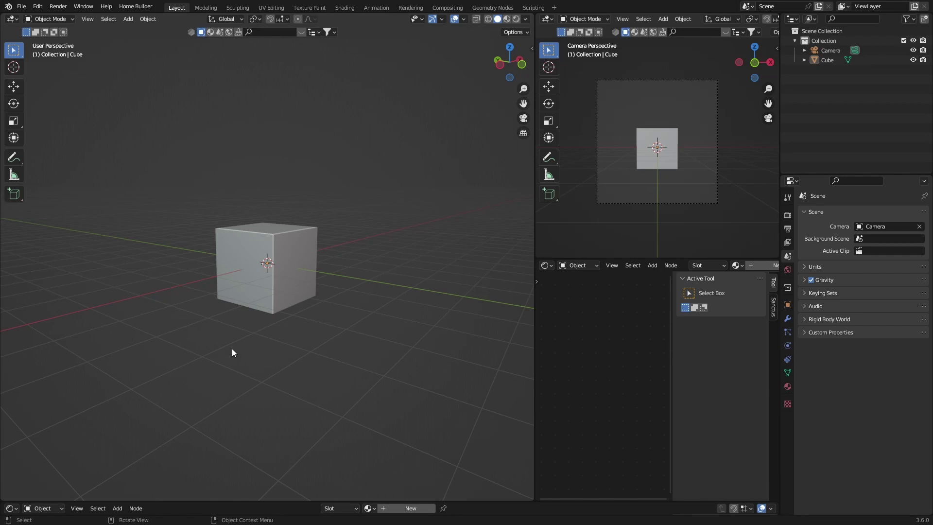
Step: Orbit the viewport to see the top of the default cube and select it
middle_drag(232, 349, 236, 276)
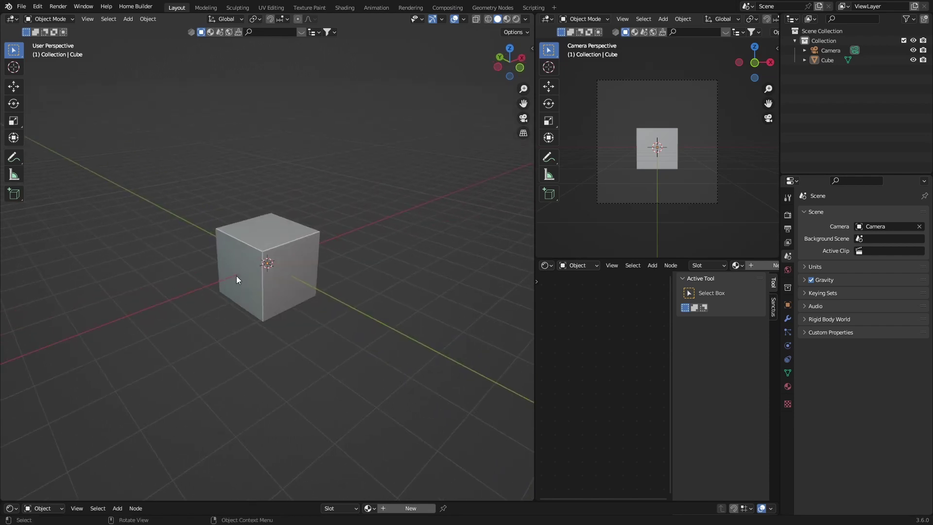
click(261, 243)
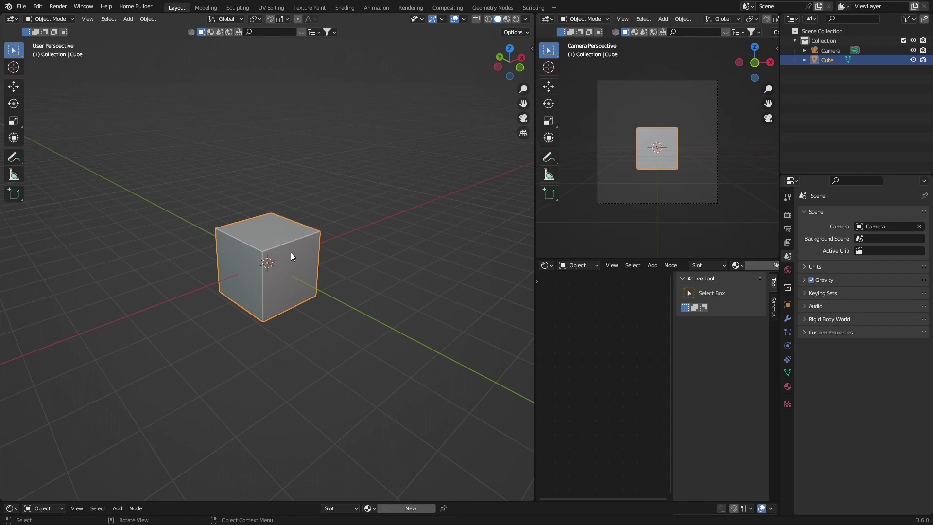
Step: Move the cube well aside along the Y axis
middle_drag(291, 252, 241, 268)
scroll(250, 266, down, 3)
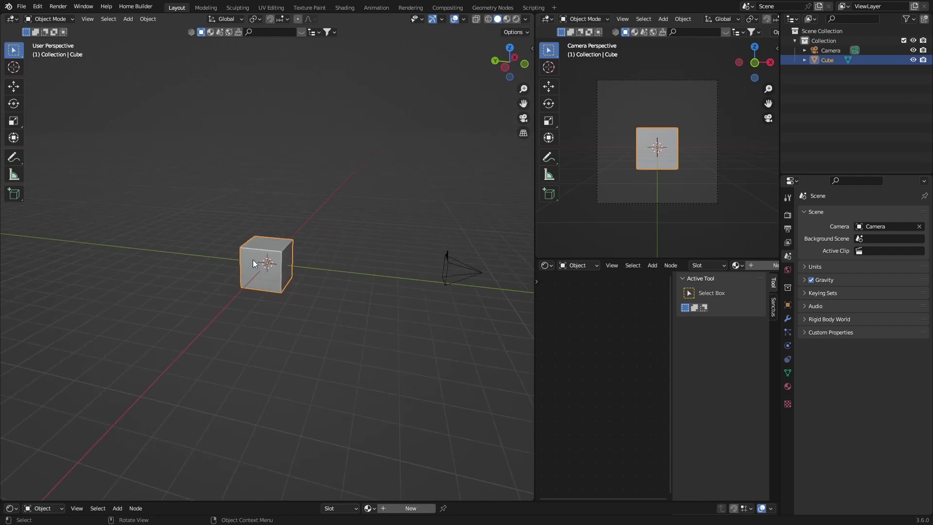
key(g)
key(y)
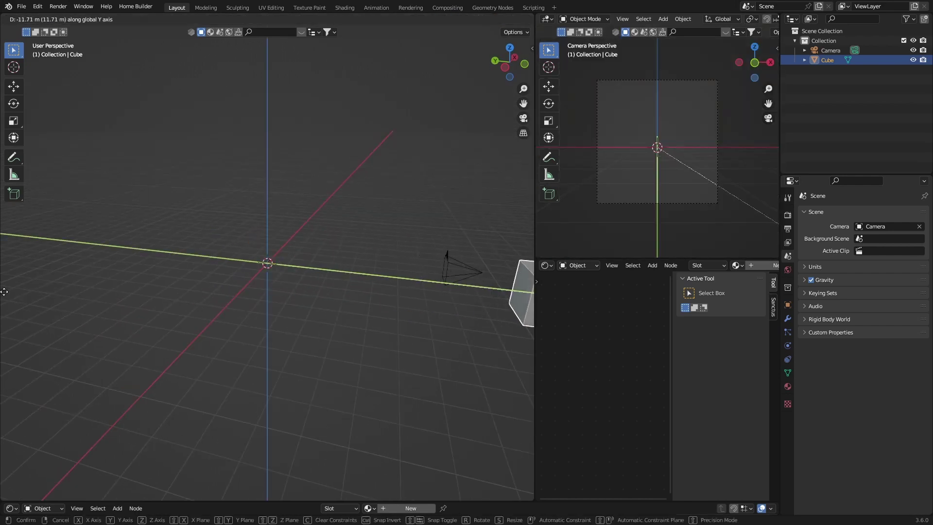
click(4, 292)
Step: Add a plane at the origin and scale it up about seven times
middle_drag(7, 293, 450, 287)
scroll(170, 297, up, 4)
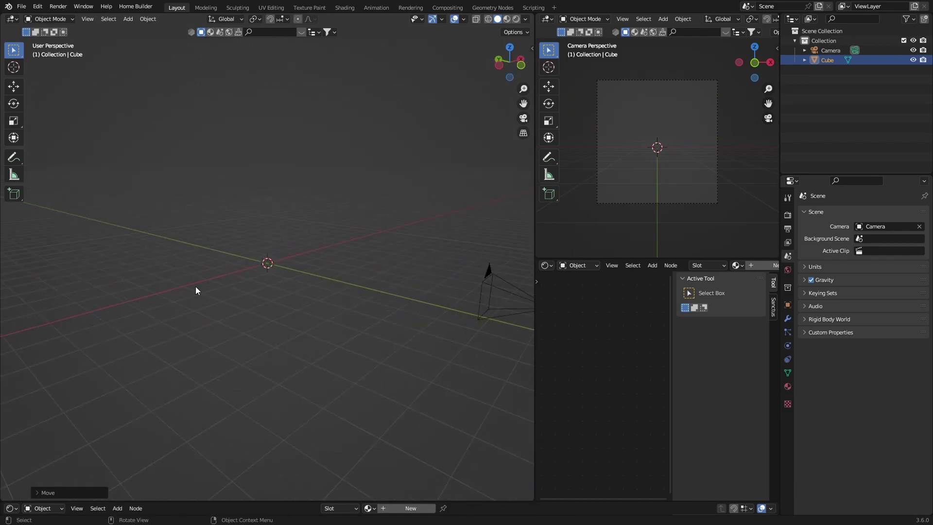
key(shift+a)
mouse_move(175, 253)
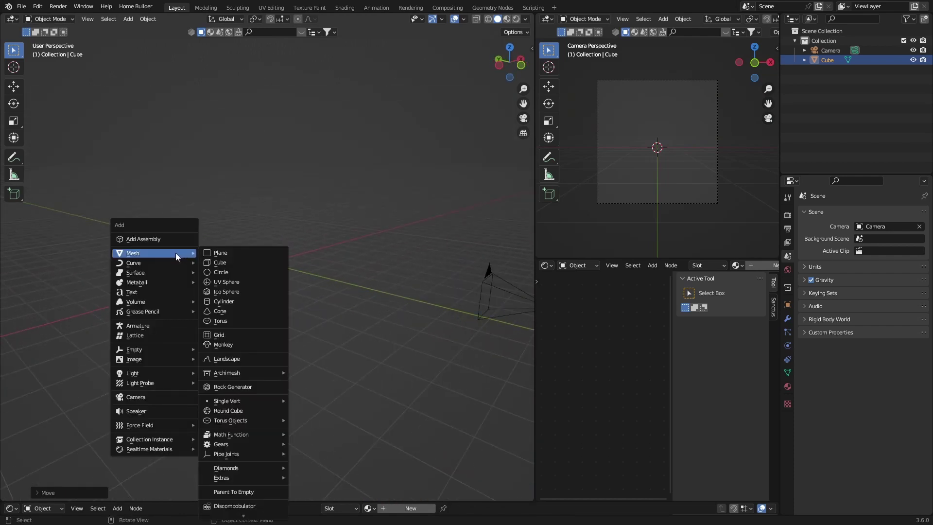
click(217, 253)
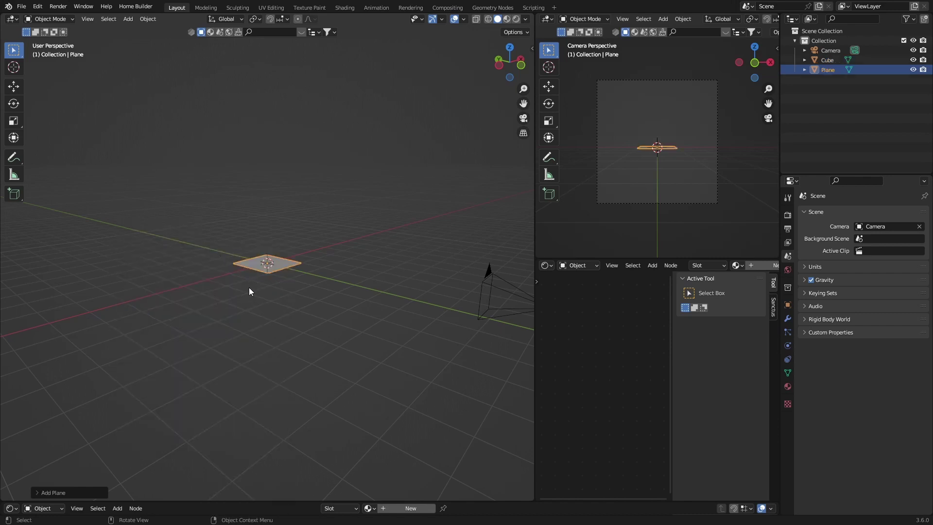
key(s)
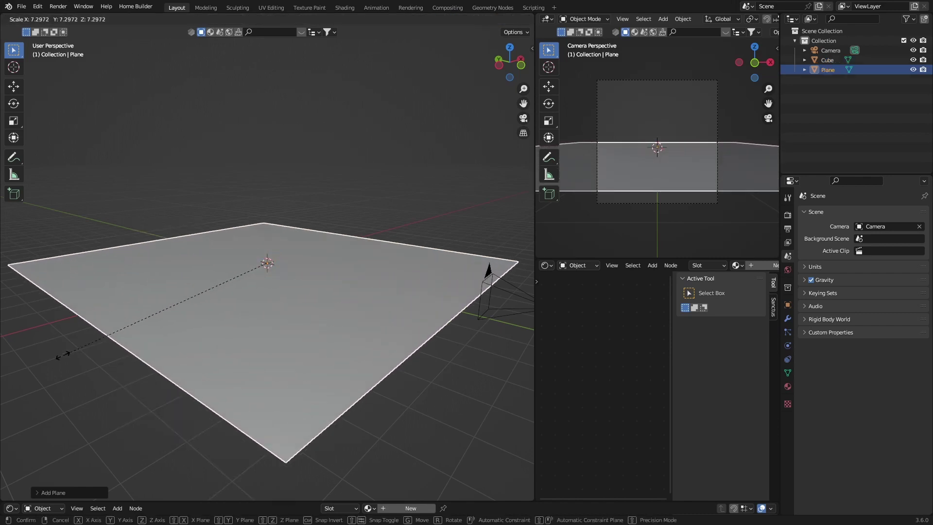
click(131, 334)
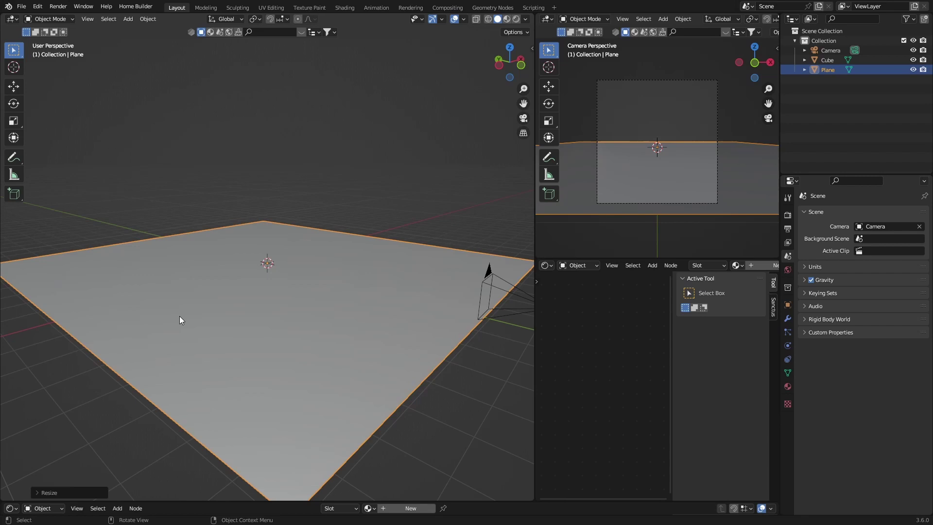
key(s)
right_click(156, 321)
middle_drag(156, 318, 385, 296)
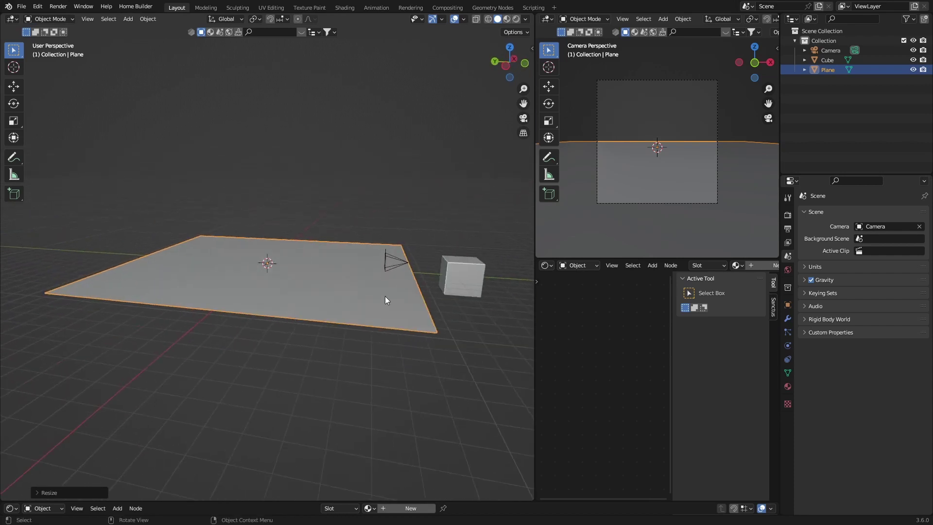
Step: Add a Hair particle system to the plane with 2400 particles
click(787, 331)
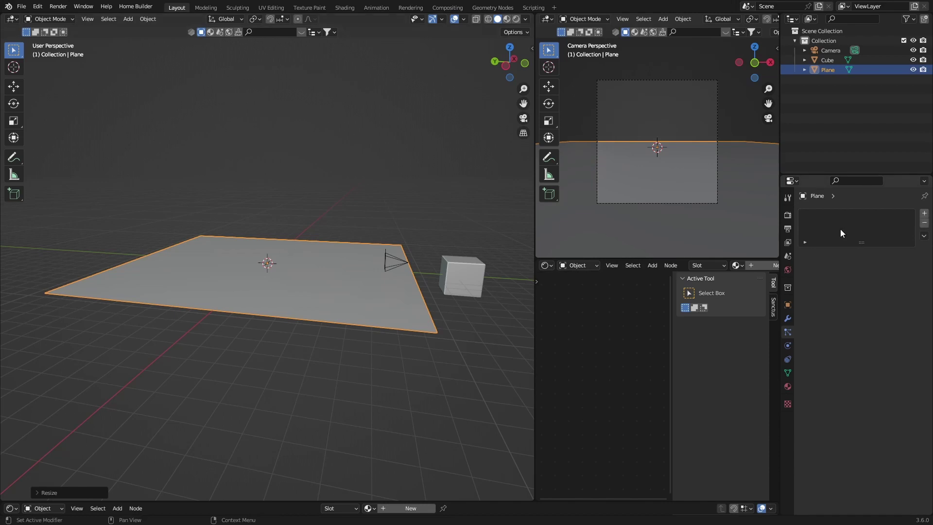
click(923, 215)
click(891, 266)
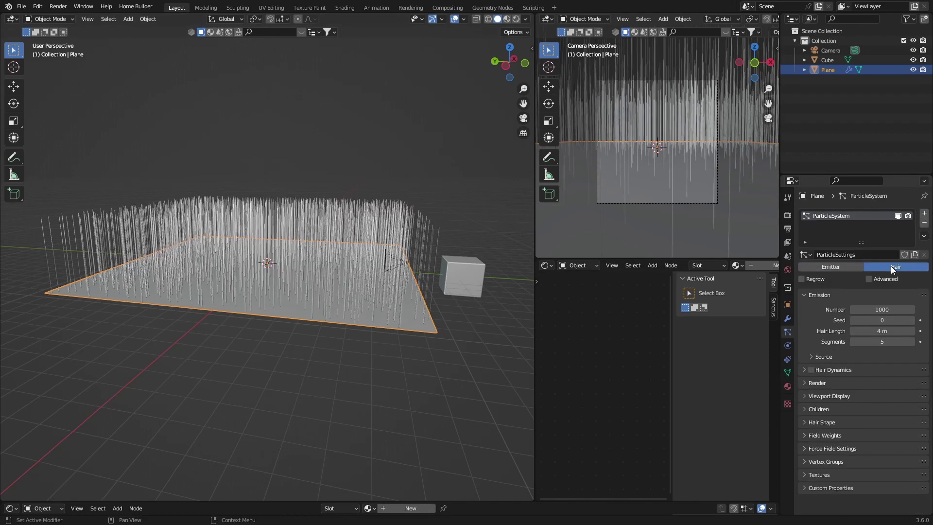
click(880, 309)
key(BackSpace)
text(2)
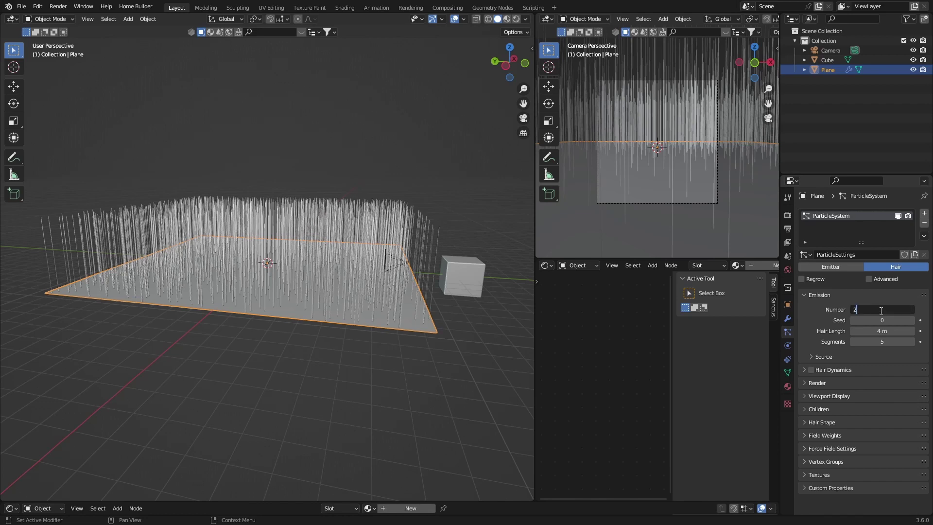
text(400)
key(Return)
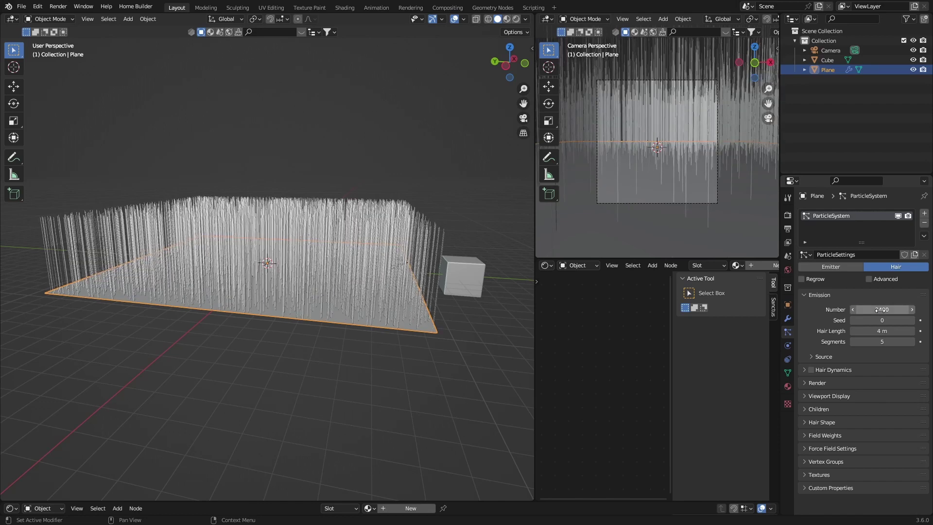
Step: Set the particles to render as Object and open the Instance Object list
click(805, 382)
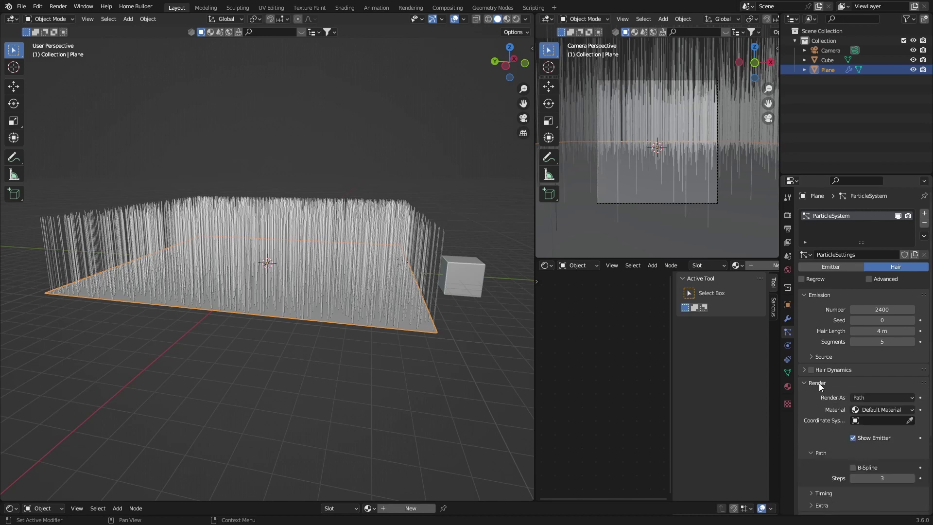
click(865, 397)
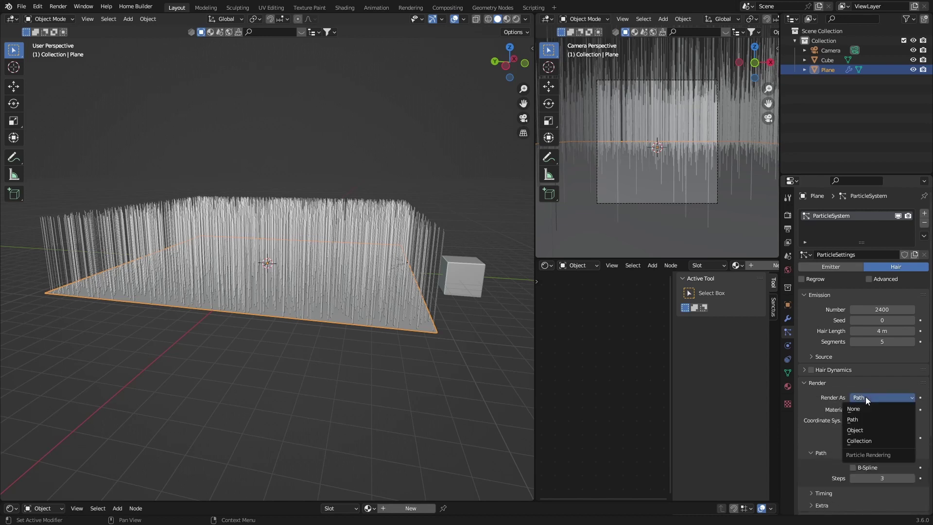
click(862, 431)
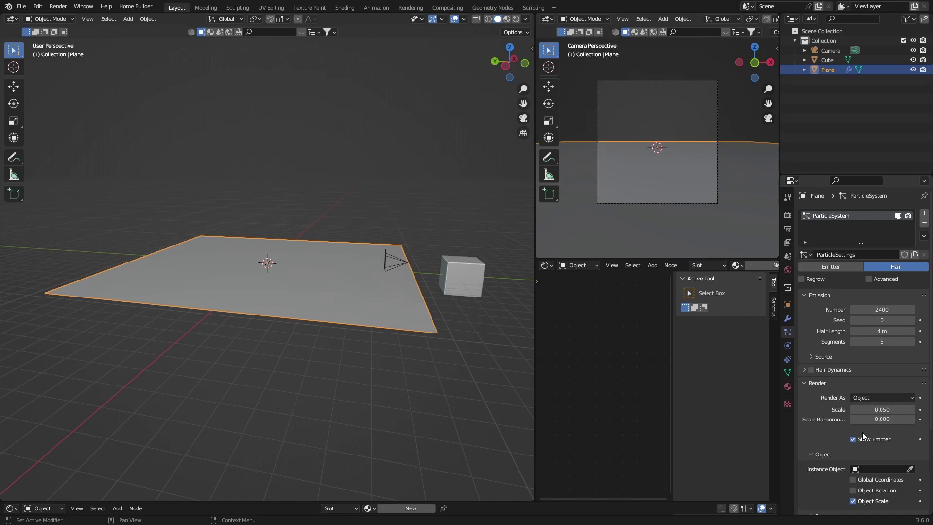
click(855, 469)
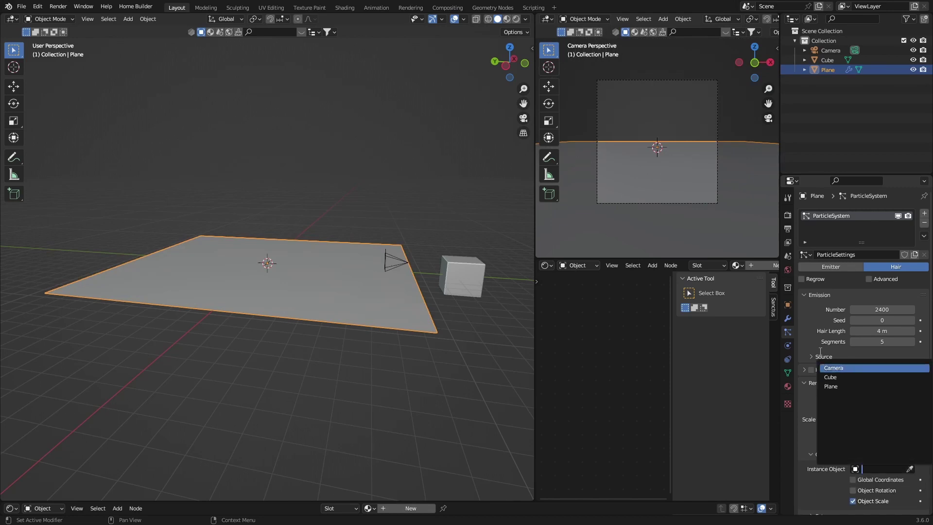
Step: Instance the Cube on the particles and set Scale Randomness to 1.000
click(820, 377)
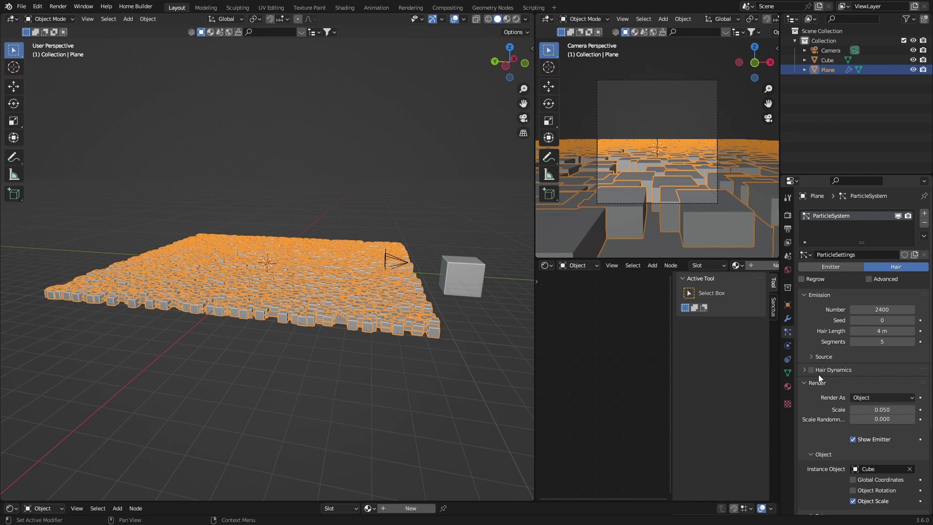
middle_drag(384, 358, 355, 354)
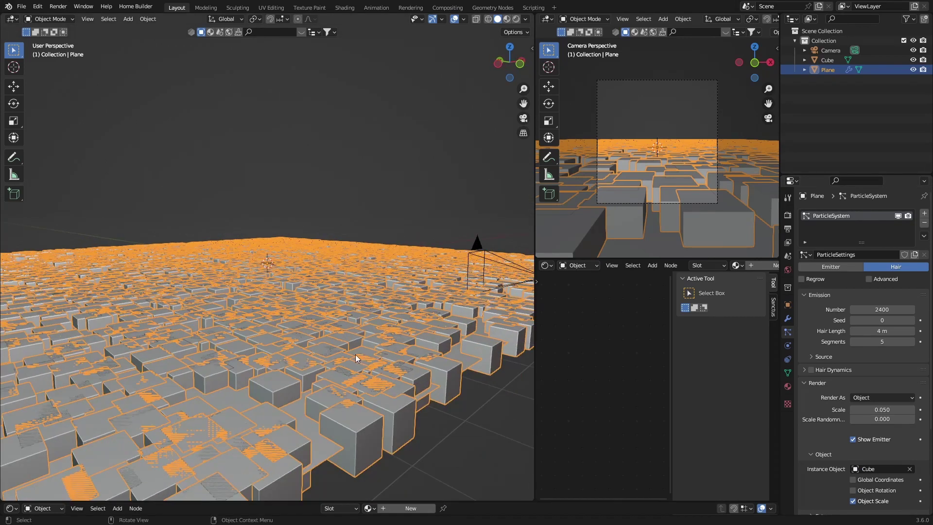
scroll(355, 354, down, 3)
drag(854, 419, 913, 418)
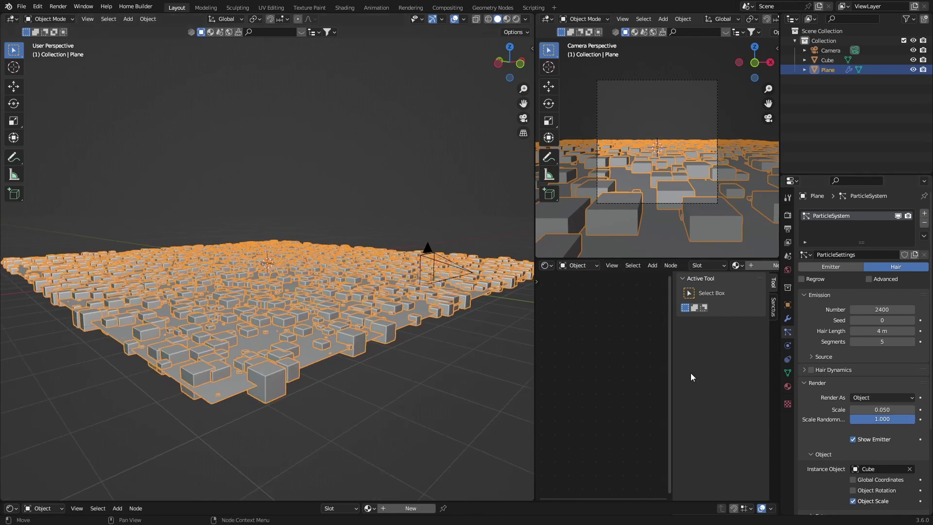
Step: Adjust the instanced cubes' Scale, settling on 0.150
mouse_move(881, 409)
mouse_down()
mouse_move(865, 409)
mouse_move(889, 409)
mouse_up()
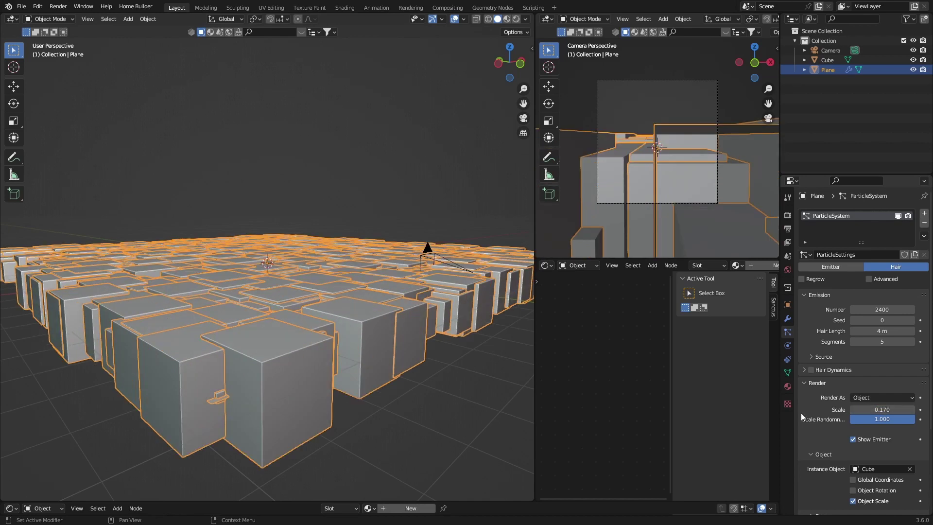
middle_drag(319, 341, 118, 338)
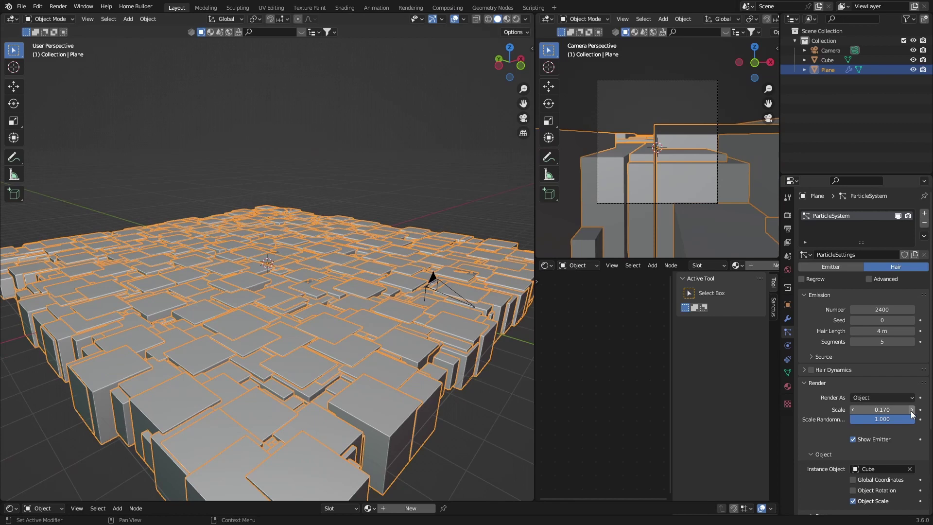
click(855, 411)
click(855, 411)
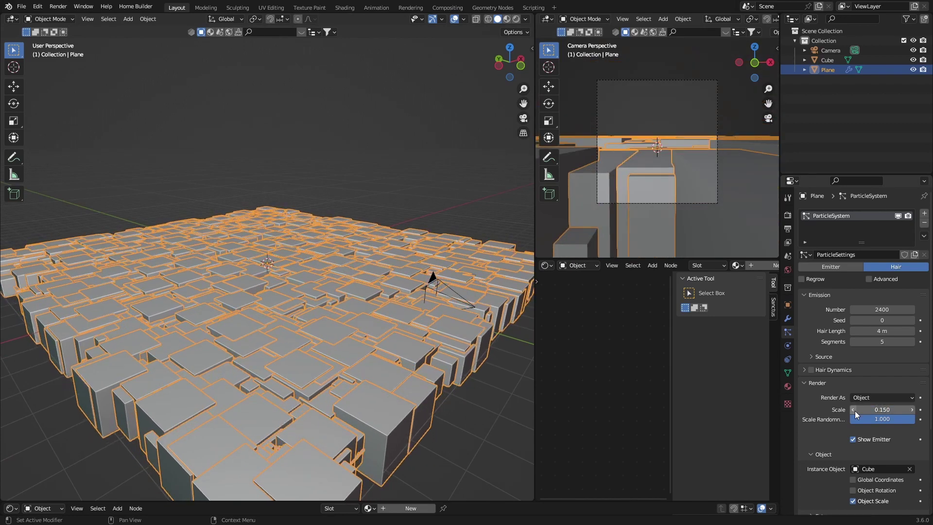
middle_drag(138, 358, 194, 351)
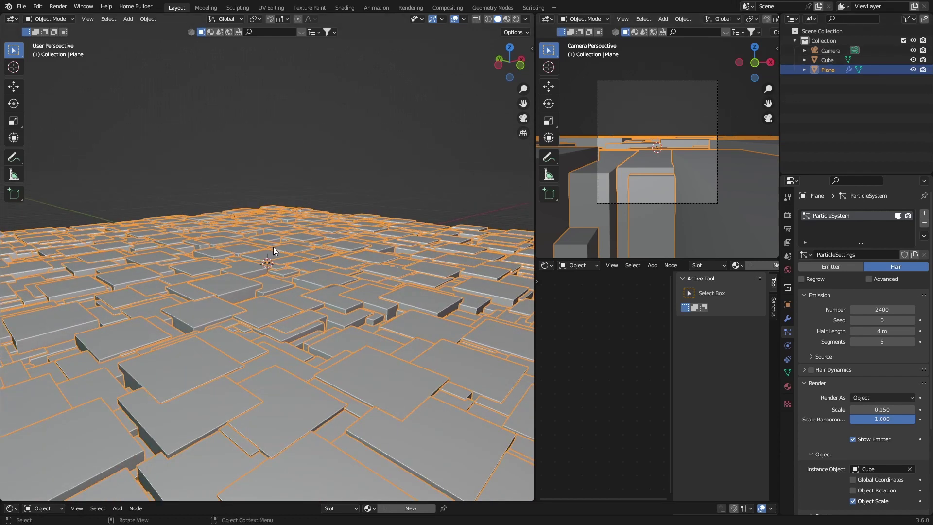
Step: Select the camera and align it to the current view
key(shift+a)
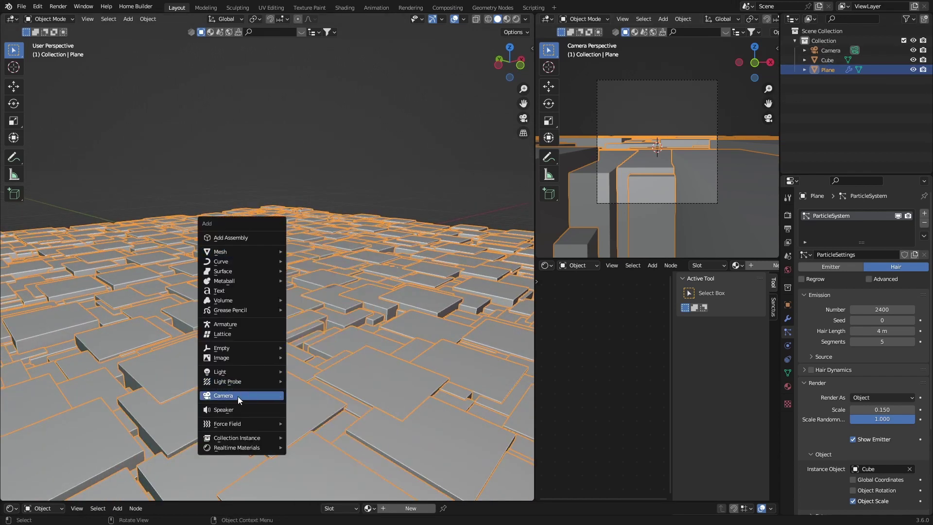
click(830, 52)
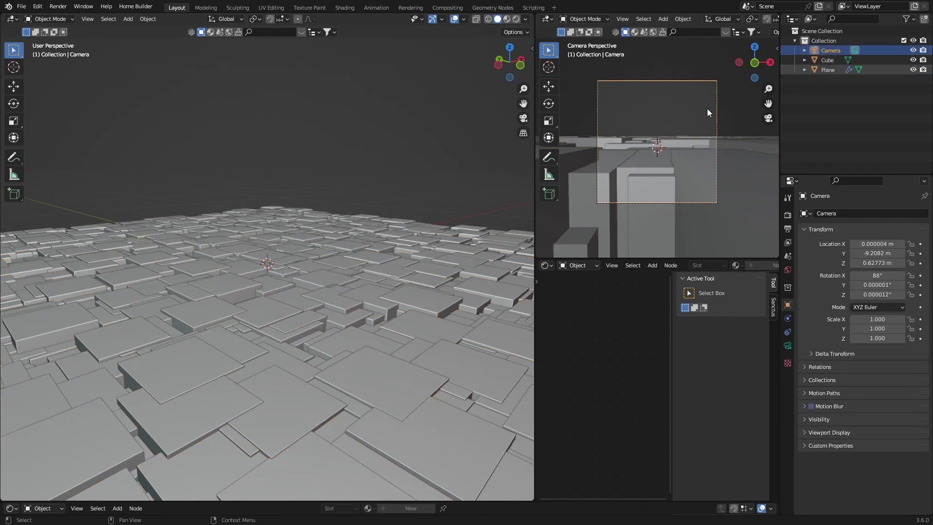
key(ctrl)
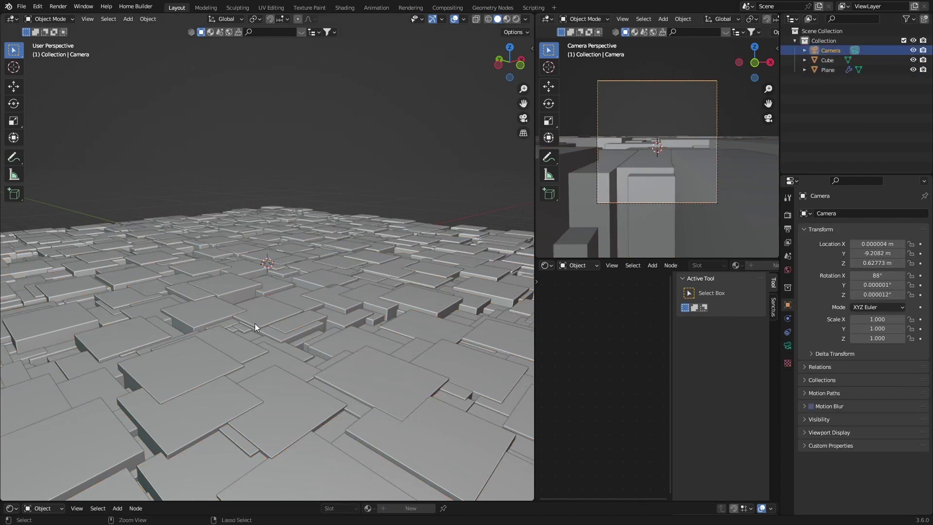
key(ctrl+alt+KP_0)
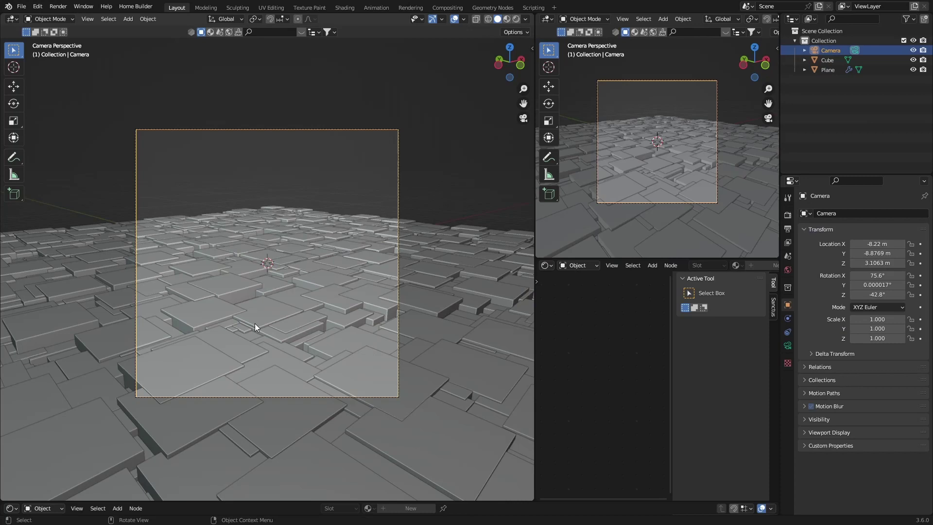
scroll(358, 232, up, 2)
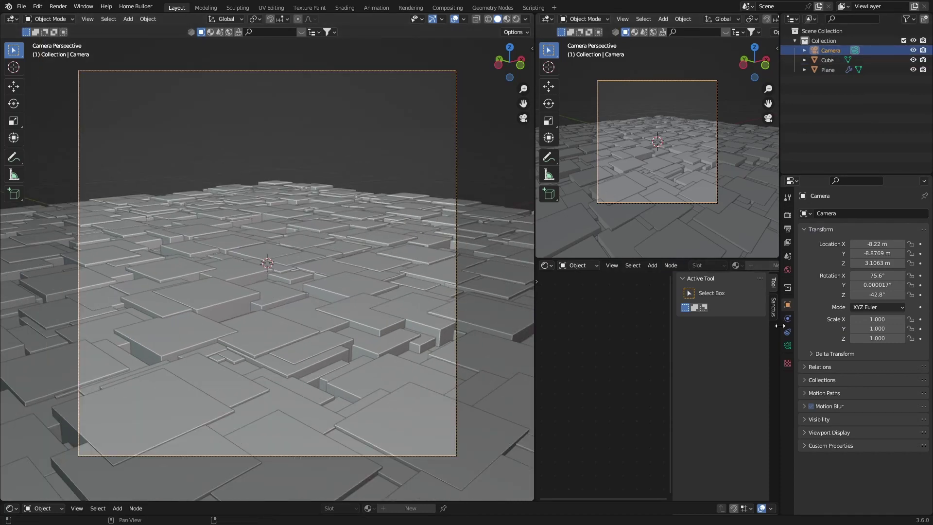
Step: Make the camera orthographic with an orthographic scale of 4.900
click(787, 346)
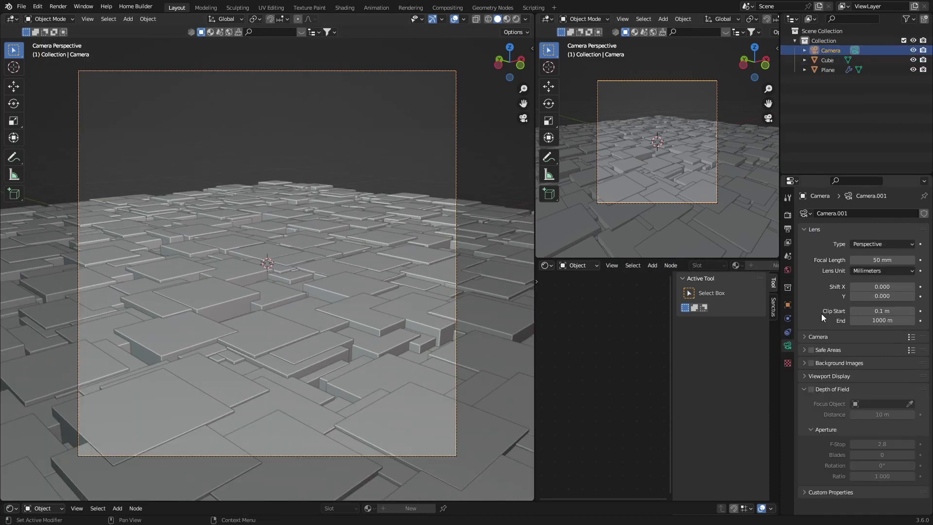
click(864, 243)
click(868, 266)
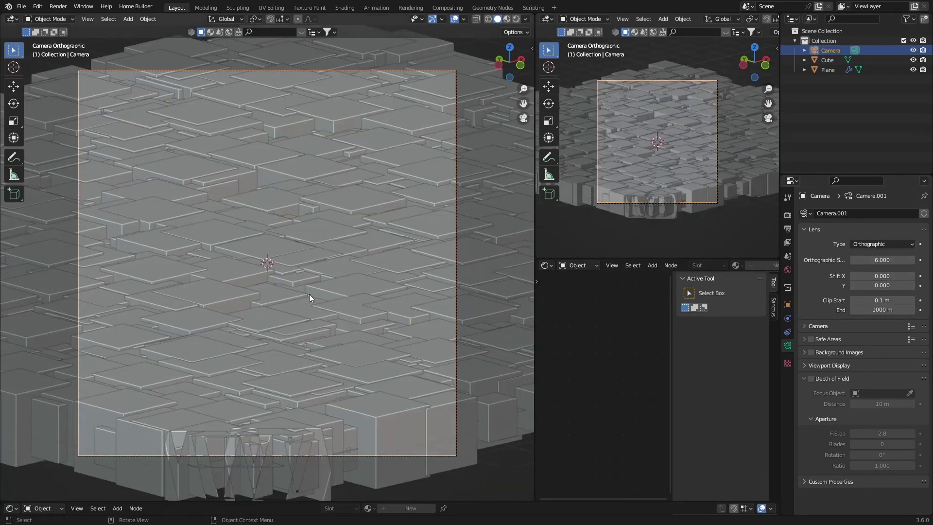
scroll(309, 294, down, 1)
drag(882, 261, 890, 285)
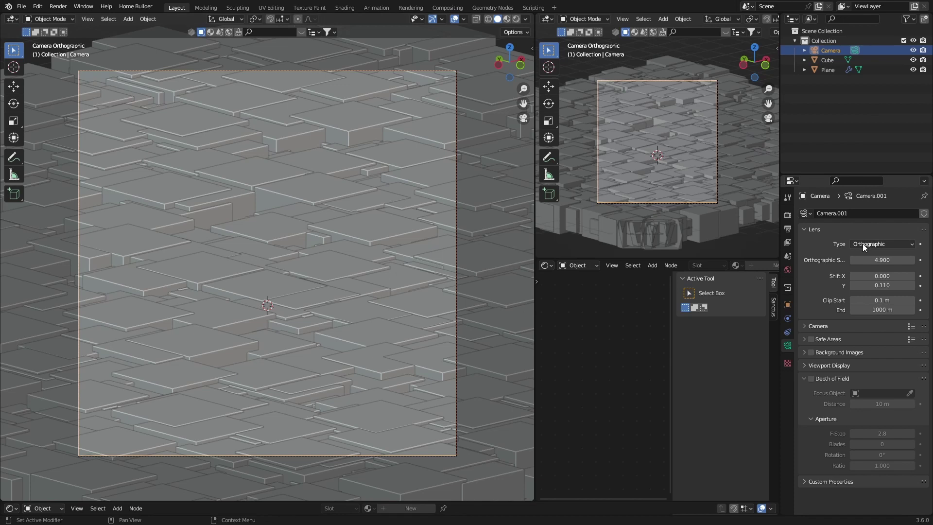
Step: Set the world background colour to black
click(788, 268)
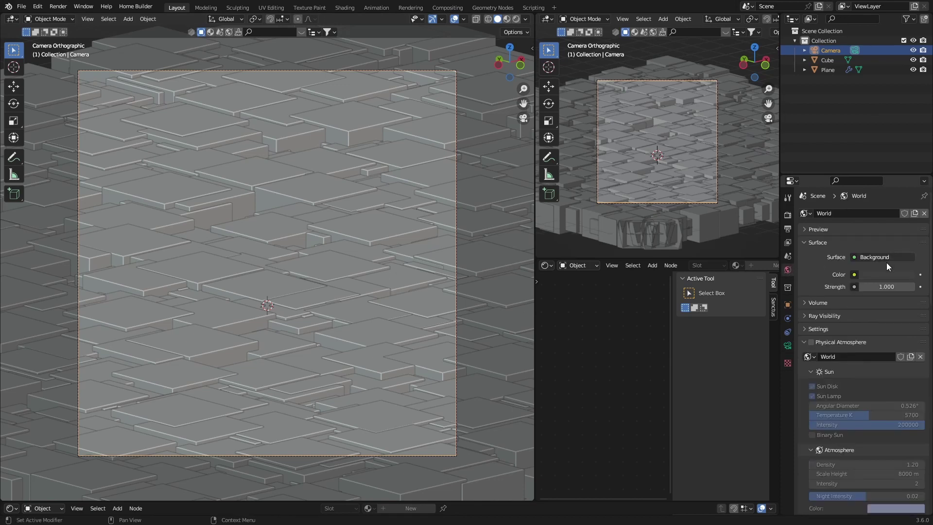
click(869, 275)
drag(906, 194, 906, 203)
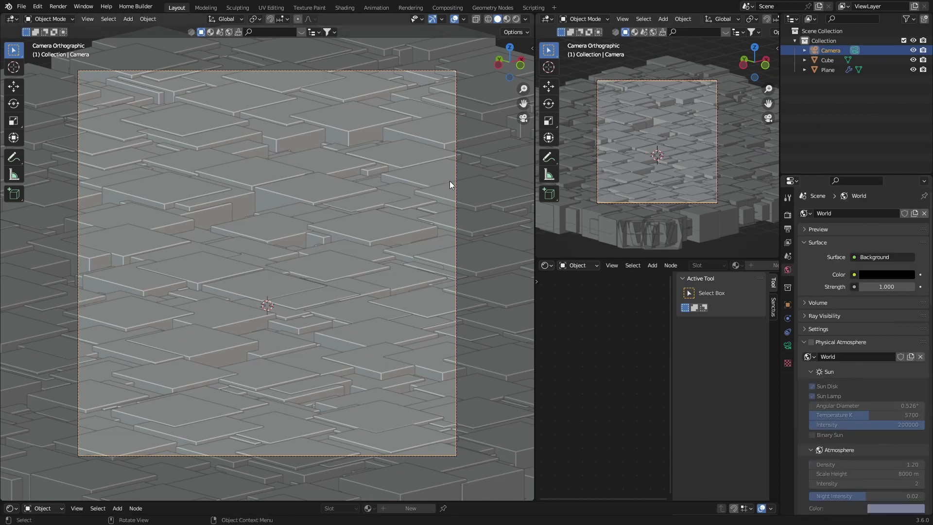
Step: Check the Cycles render settings, preview Rendered shading, then switch to Material Preview
click(786, 216)
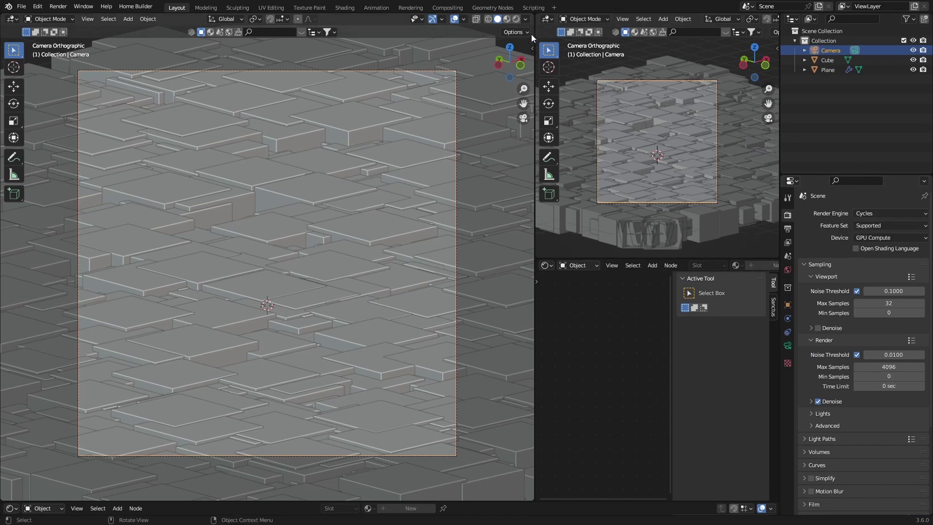
click(515, 20)
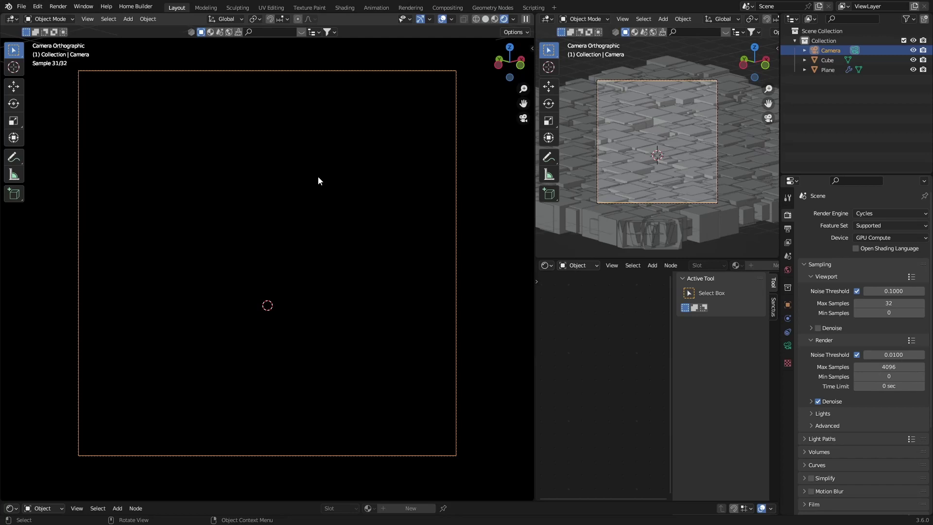
click(485, 19)
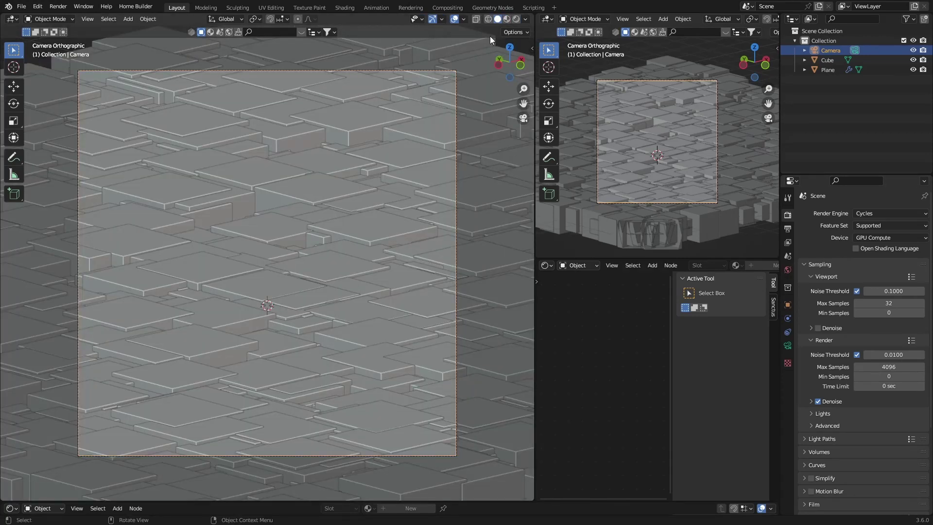
click(504, 21)
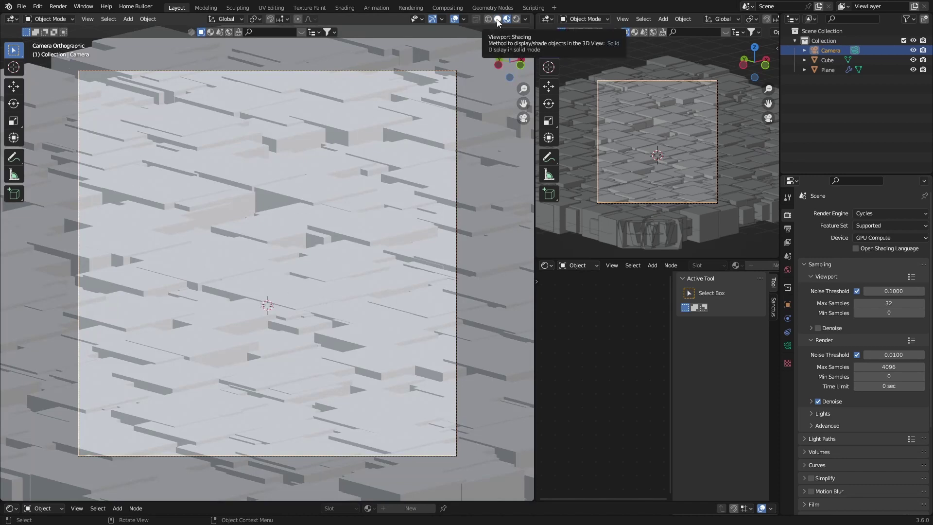
Step: In the Shading workspace, select the Cube and create a new material
click(340, 8)
click(427, 234)
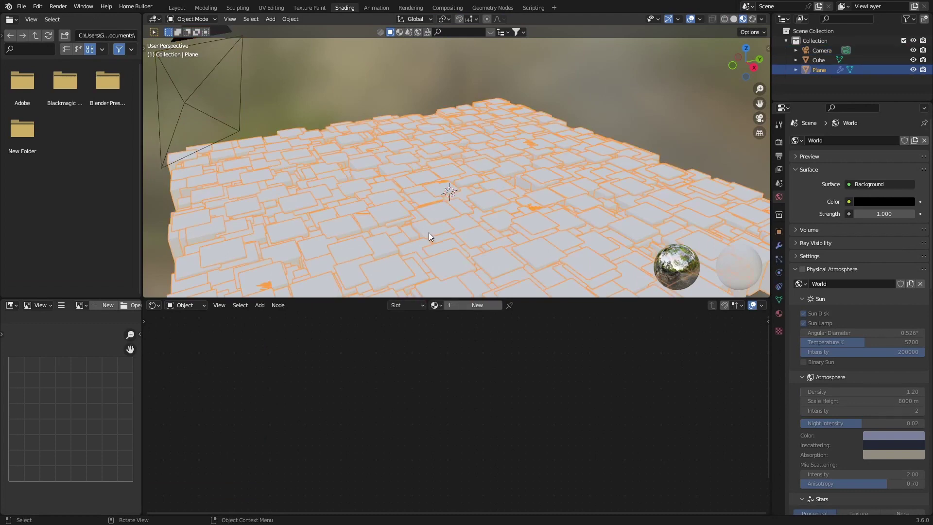
click(807, 62)
click(477, 305)
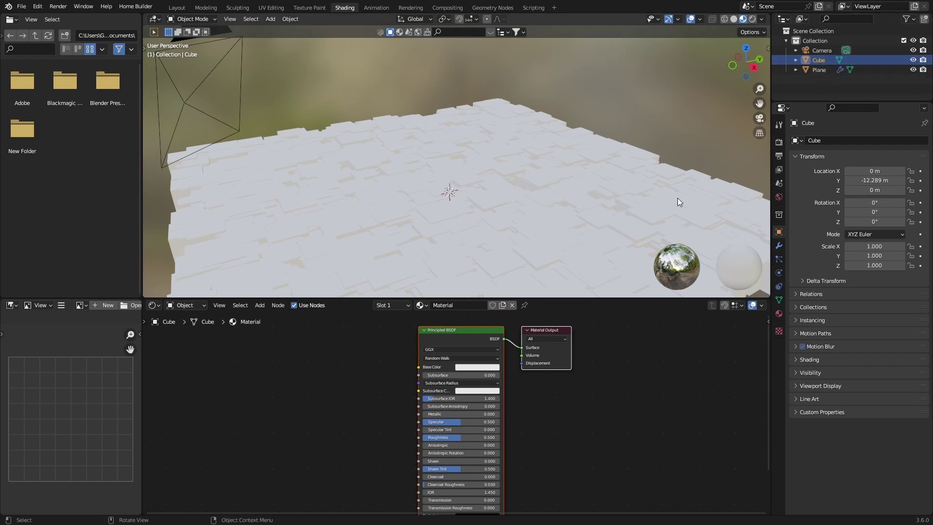
Step: Set Principled BSDF Specular 0.836, Roughness 0.100 and Subsurface 0.627
mouse_move(435, 422)
mouse_down()
mouse_move(461, 421)
mouse_move(439, 437)
mouse_up()
middle_drag(430, 244, 446, 223)
mouse_move(436, 438)
mouse_down()
mouse_move(491, 438)
mouse_move(430, 438)
mouse_up()
mouse_move(450, 246)
middle_down()
mouse_move(427, 251)
mouse_move(452, 251)
middle_up()
drag(446, 375, 495, 375)
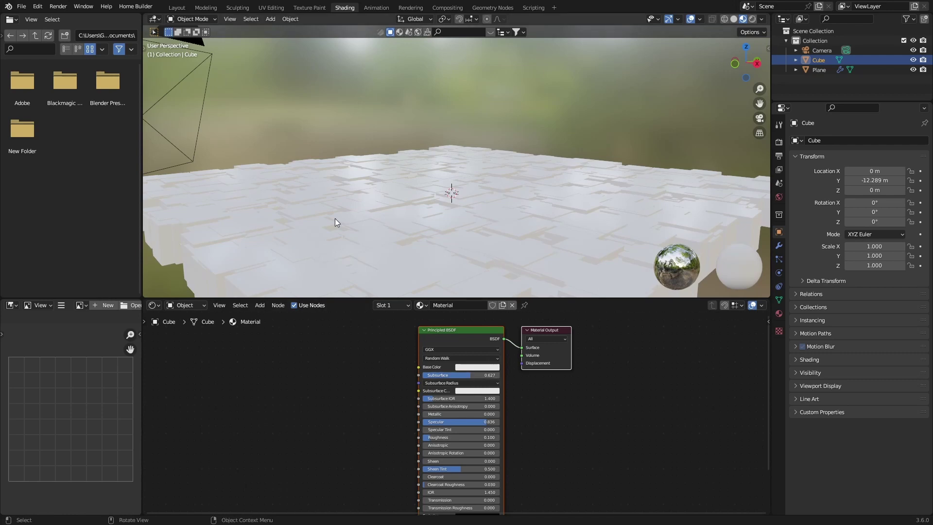
Step: Add a Color Ramp node and wire its colour into the Principled BSDF
key(shift+a)
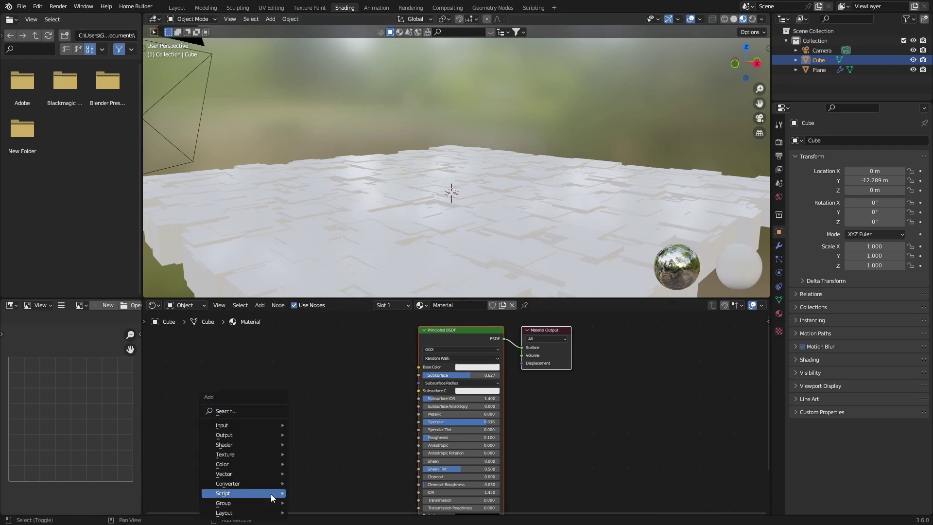
text(col)
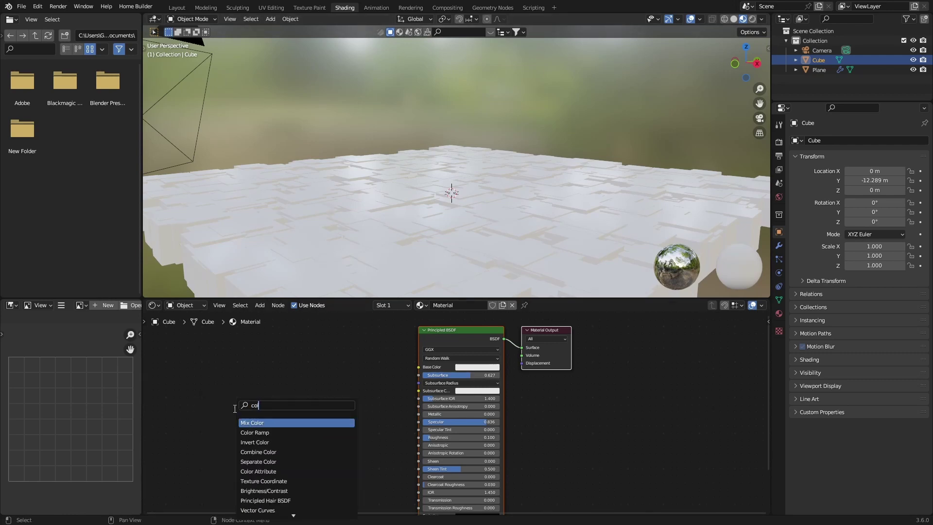
text(o)
key(Down)
key(Return)
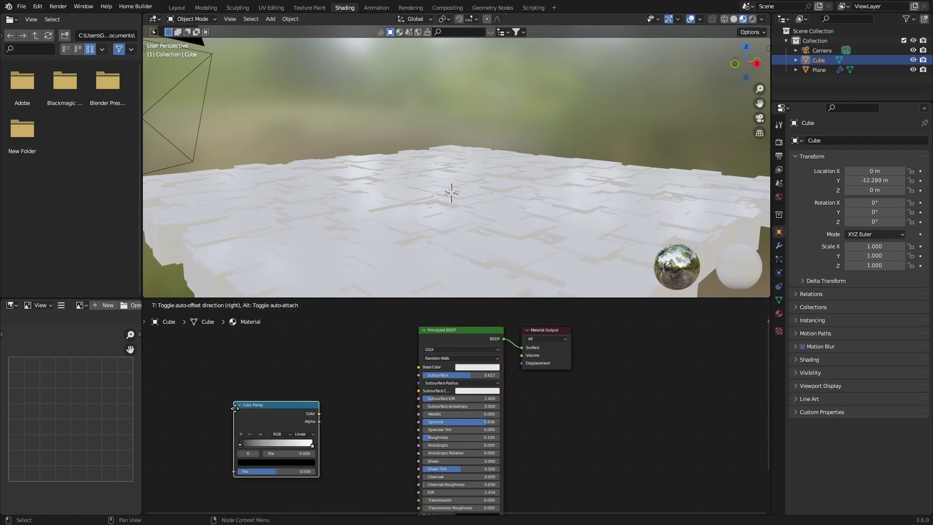
click(243, 348)
drag(329, 354, 417, 390)
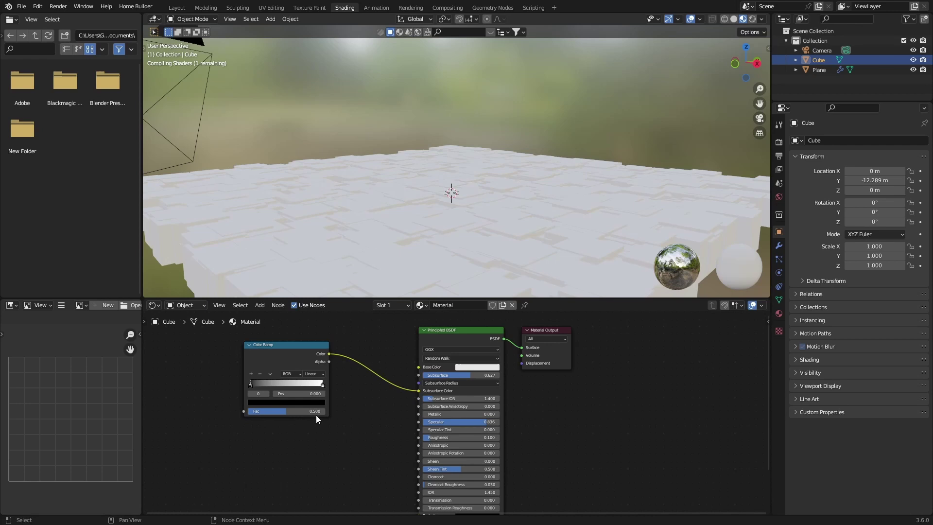
drag(243, 368, 240, 378)
Step: Add a Gradient Texture node feeding its Color into the ramp's Fac
key(shift+a)
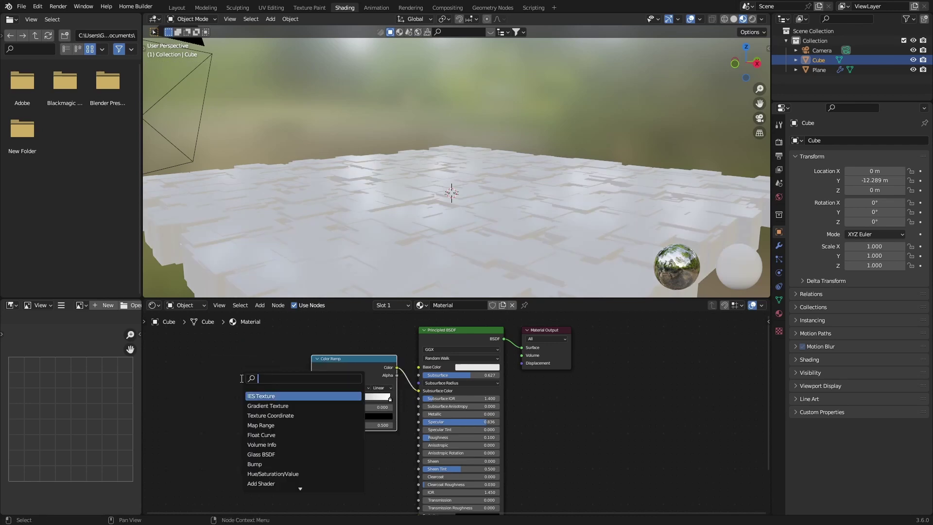
text(grad)
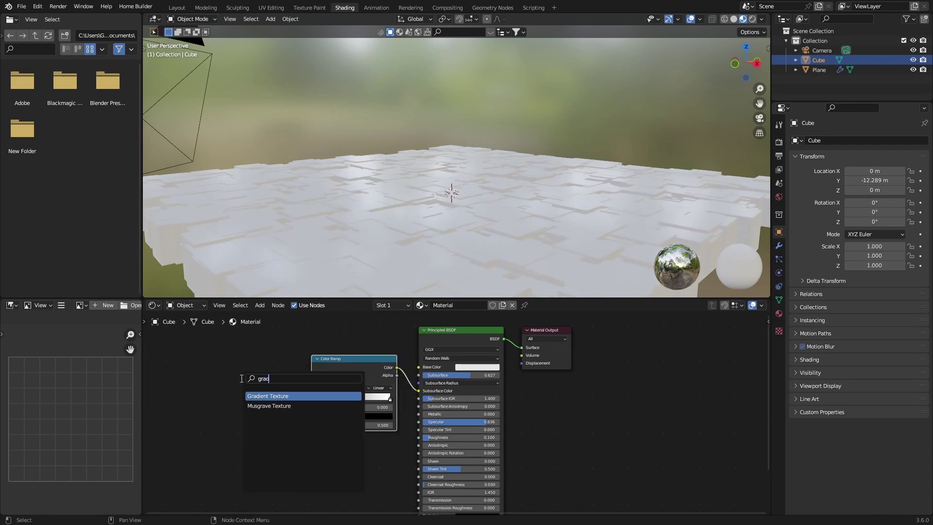
key(Return)
click(217, 368)
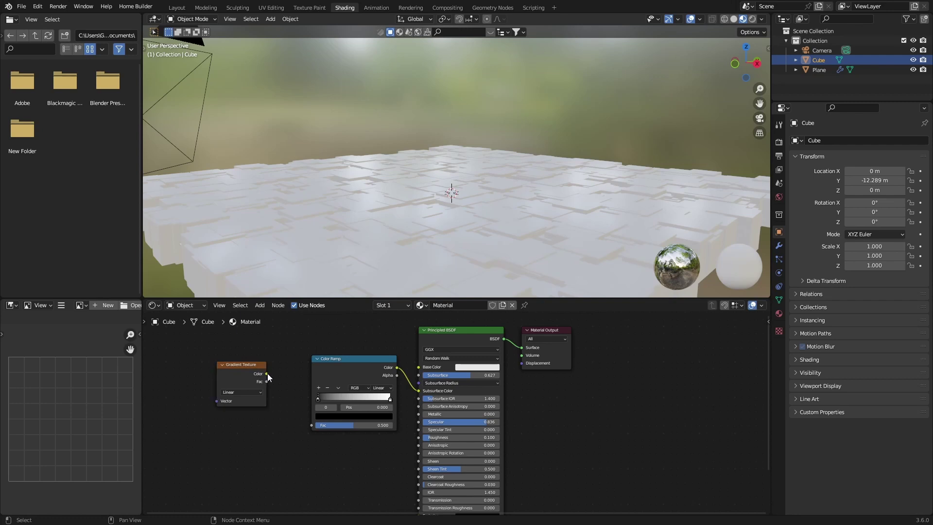
drag(267, 373, 311, 424)
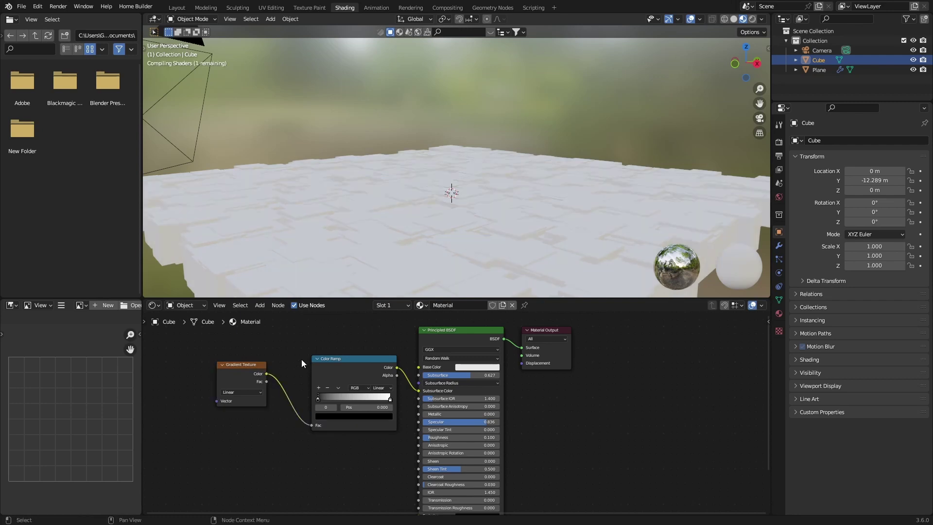
Step: Add an Object Info node and link its Random output toward the gradient's Vector
key(shift+a)
click(205, 385)
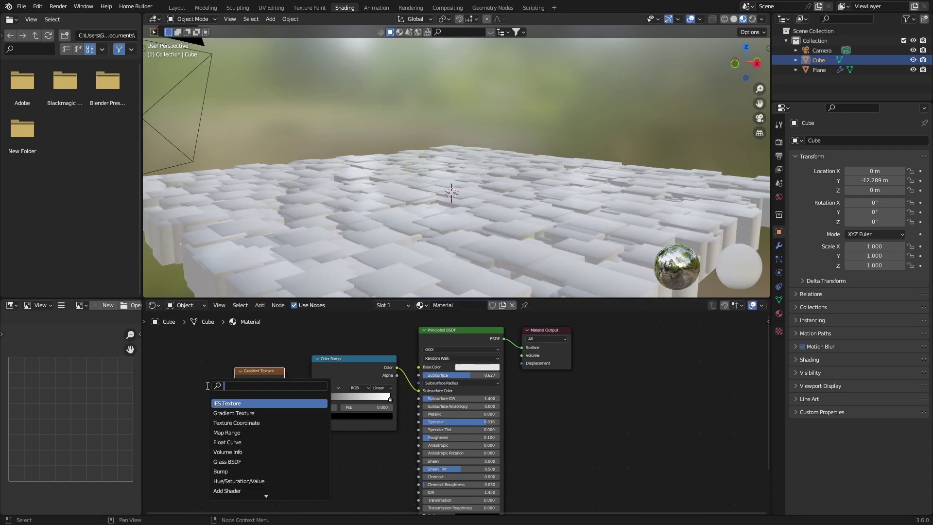
text(object info)
key(Return)
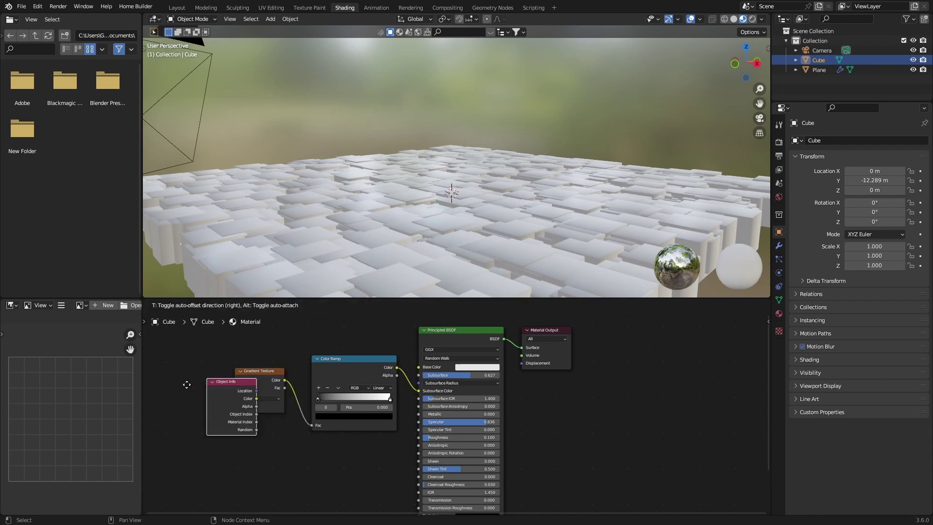
click(147, 375)
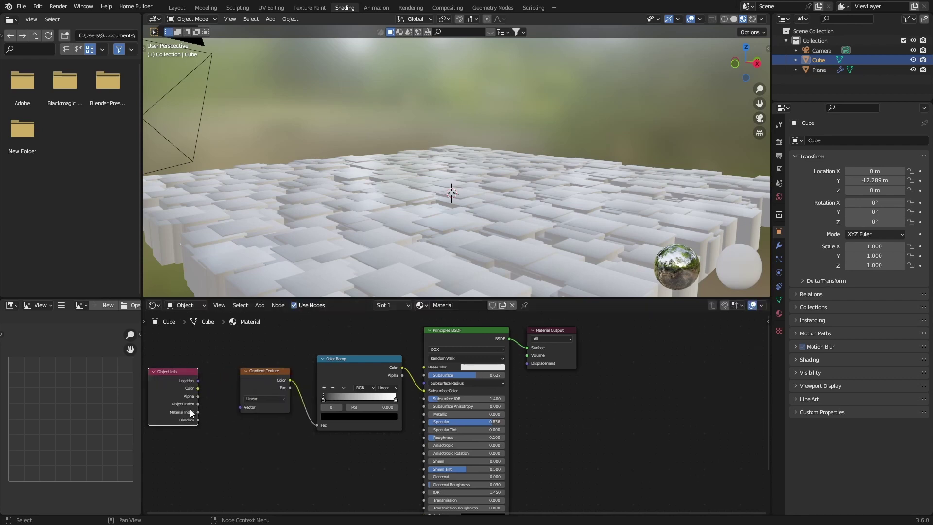
drag(199, 420, 241, 410)
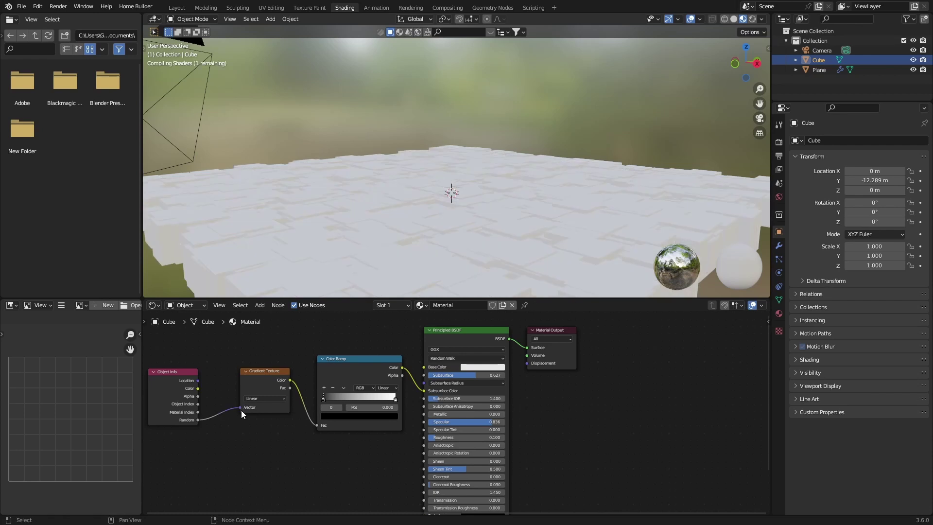
Step: Add a third colour stop at 0.5 and make the left stop pastel blue
click(322, 387)
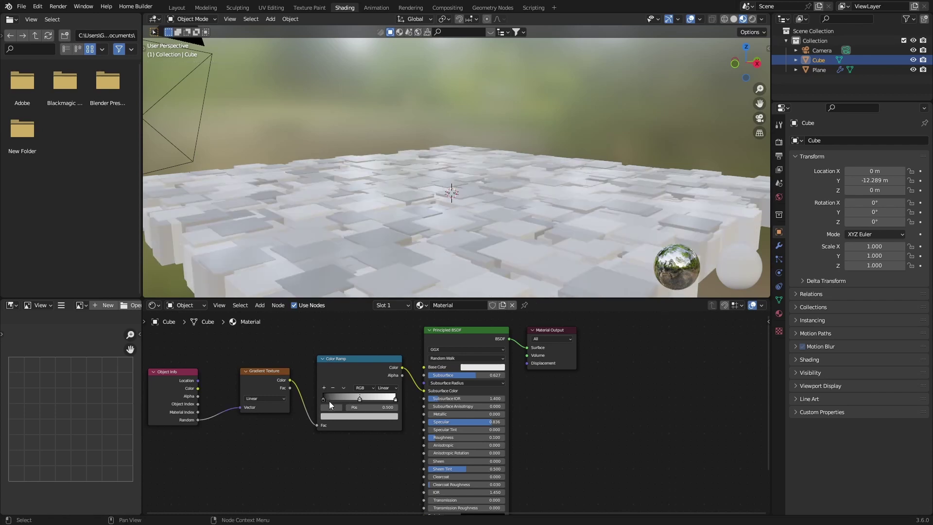
click(323, 400)
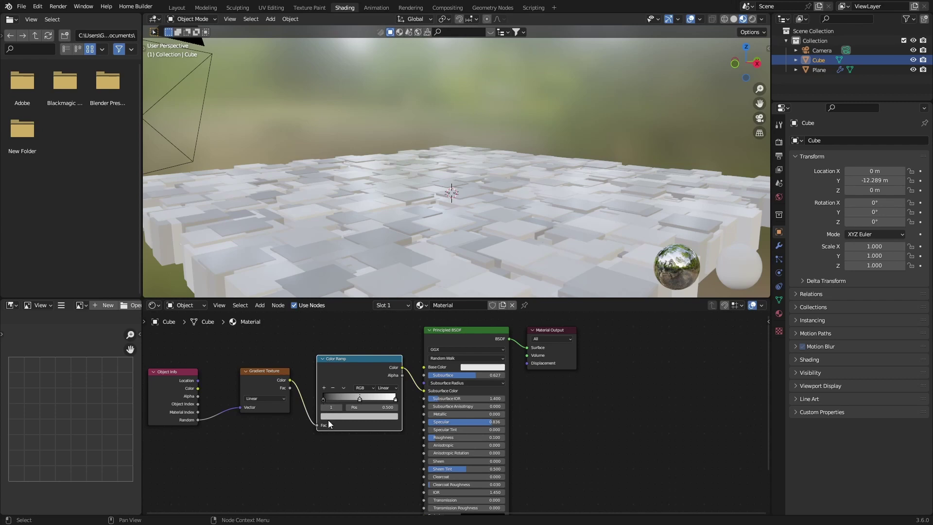
click(322, 398)
click(331, 417)
mouse_move(383, 365)
mouse_down()
mouse_move(382, 318)
mouse_move(357, 326)
mouse_up()
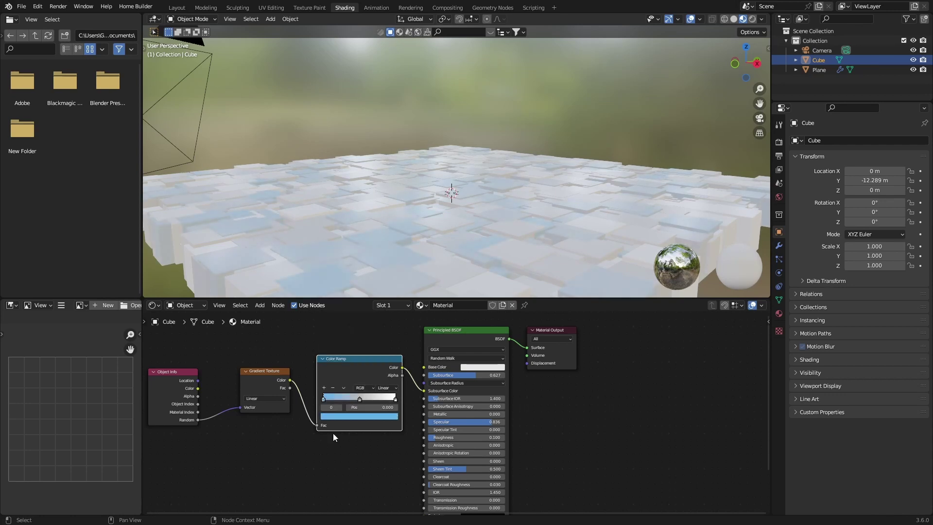
Step: Make the middle stop pink, the right stop mint green, and set interpolation to Ease
click(359, 399)
click(353, 416)
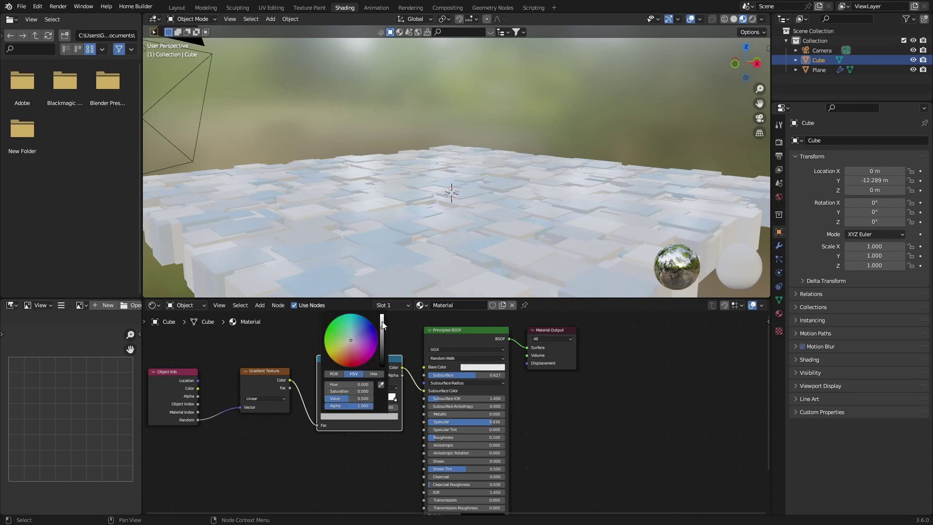
drag(382, 322, 382, 319)
mouse_move(351, 346)
mouse_down()
mouse_move(348, 357)
mouse_move(358, 356)
mouse_up()
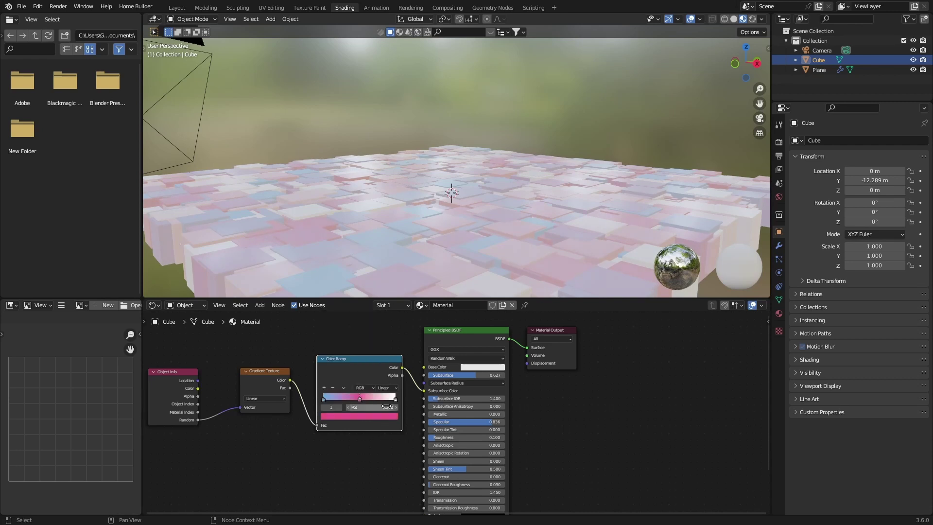
click(395, 399)
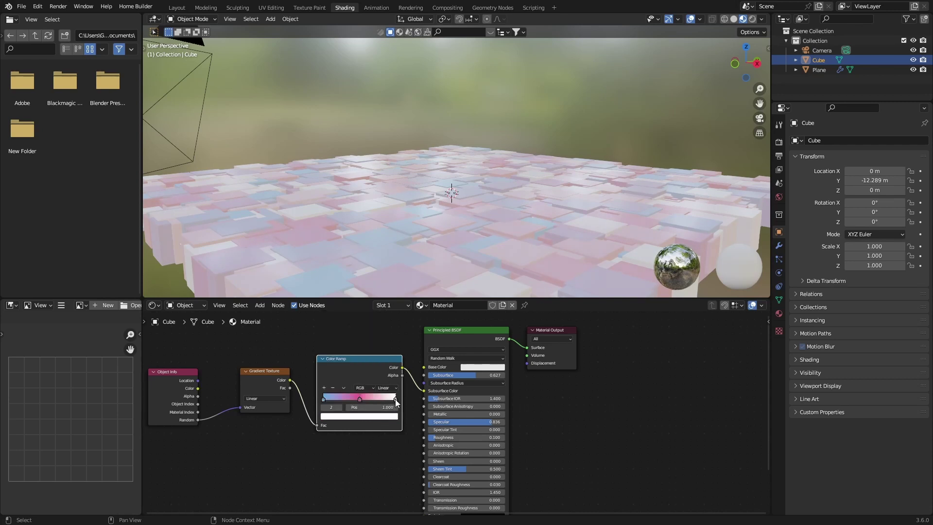
click(359, 415)
click(345, 330)
click(383, 387)
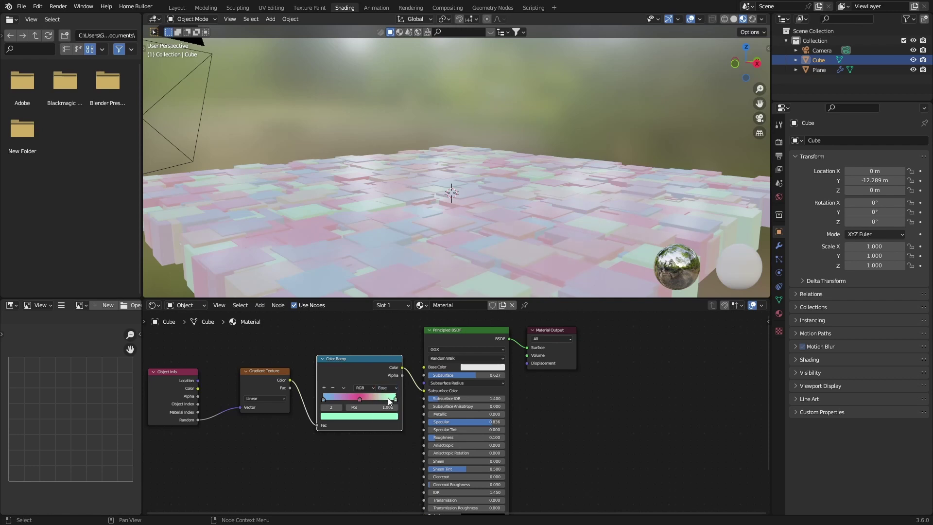
click(386, 396)
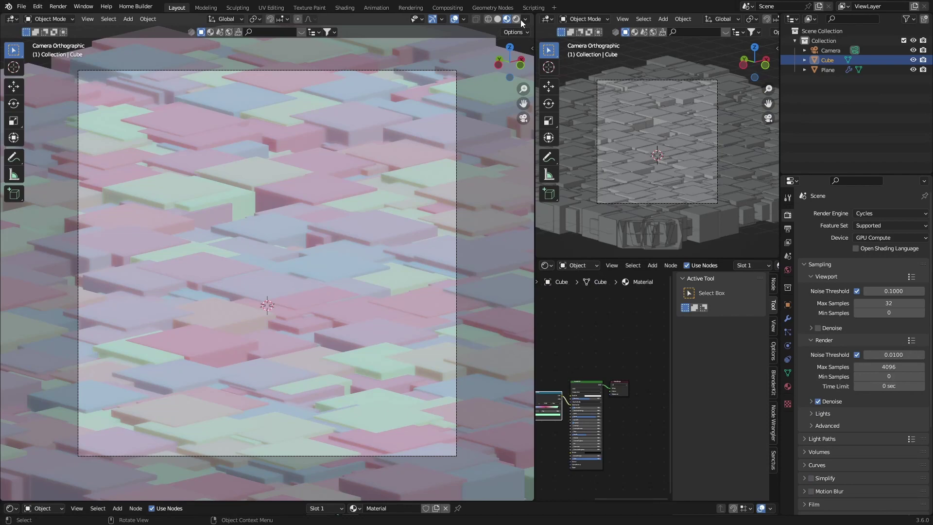
Step: Switch the viewport to Rendered shading with Scene World lighting turned off
click(519, 19)
click(513, 19)
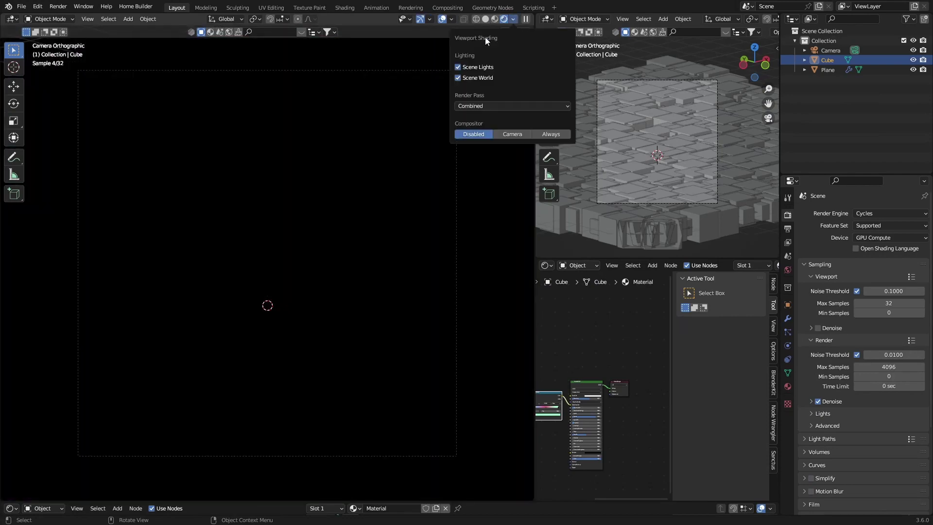
click(458, 78)
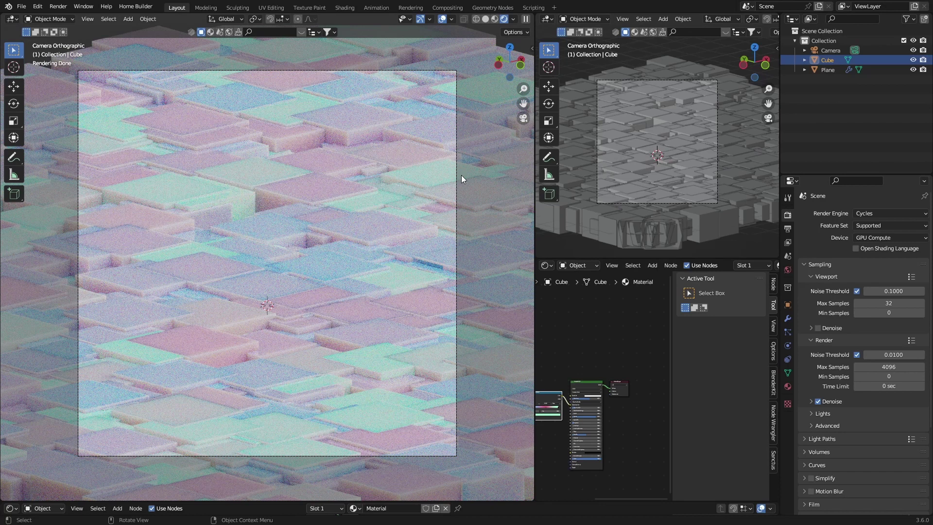
Step: Apply a silver metal material from the Realtime Materials Metal category to the cubes
key(n)
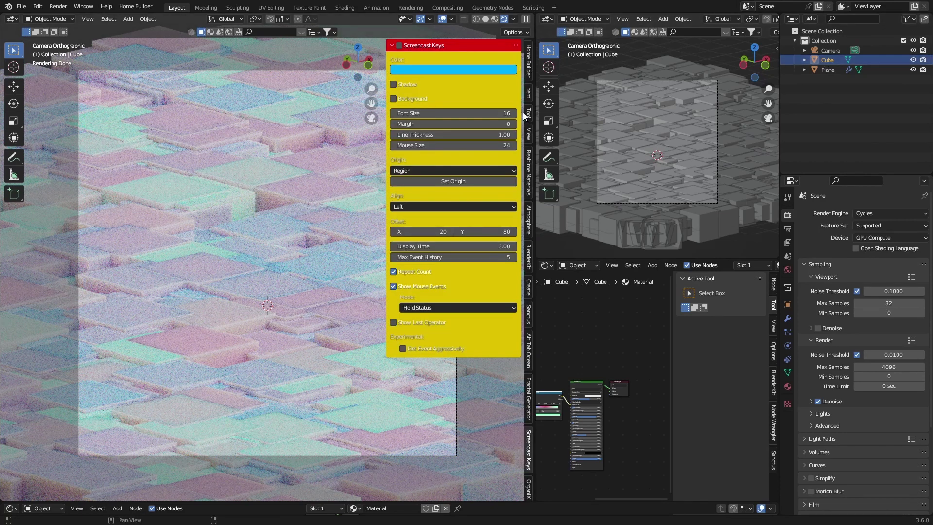
click(527, 165)
click(440, 59)
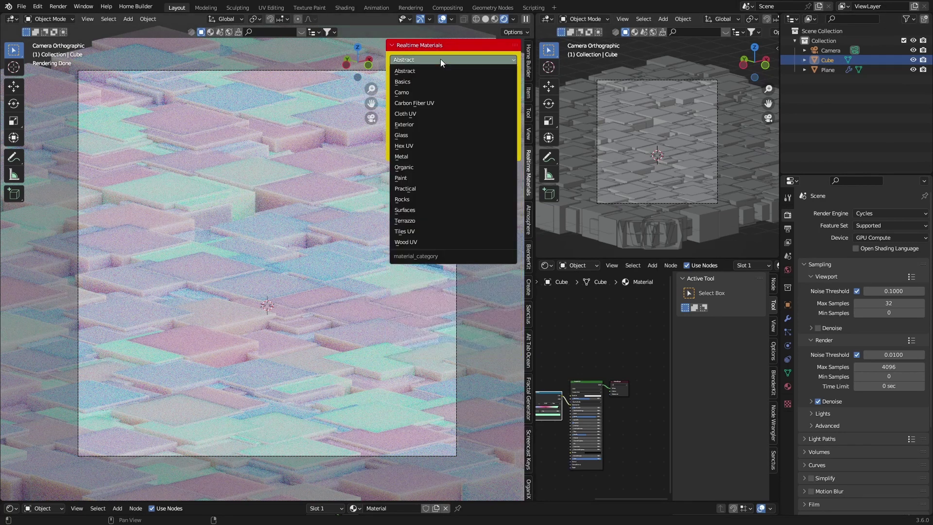
click(412, 156)
click(439, 90)
click(431, 193)
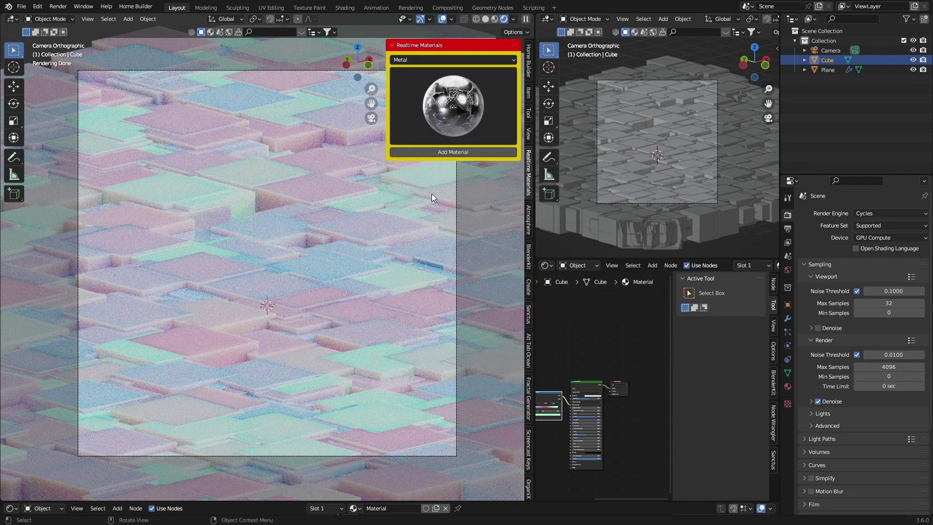
click(433, 152)
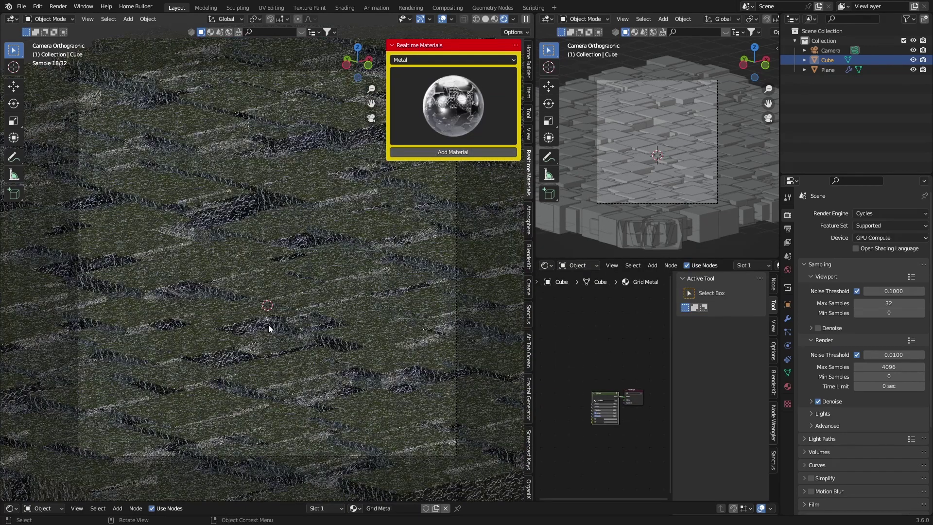
Step: Replace it with the Fast Gold material, hide the sidebar and select the Plane
click(447, 111)
click(483, 198)
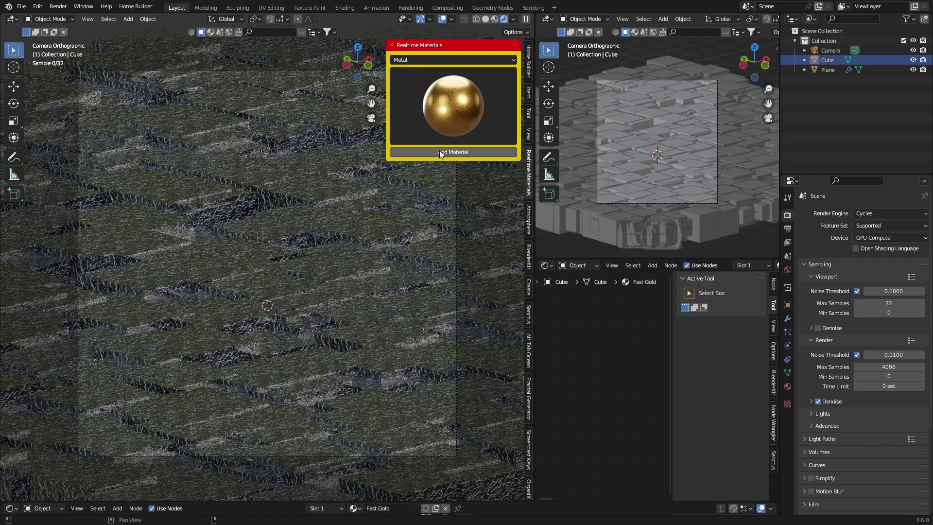
click(439, 151)
drag(387, 88, 510, 92)
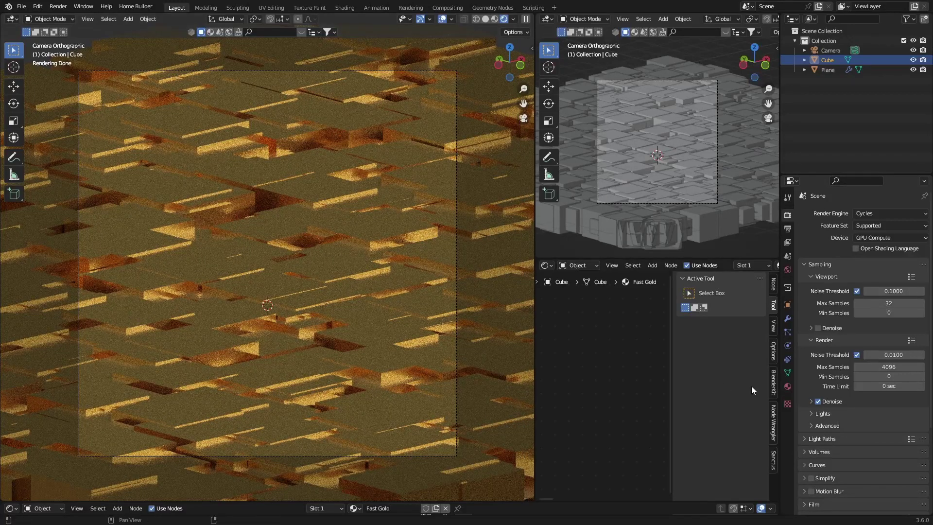
click(826, 70)
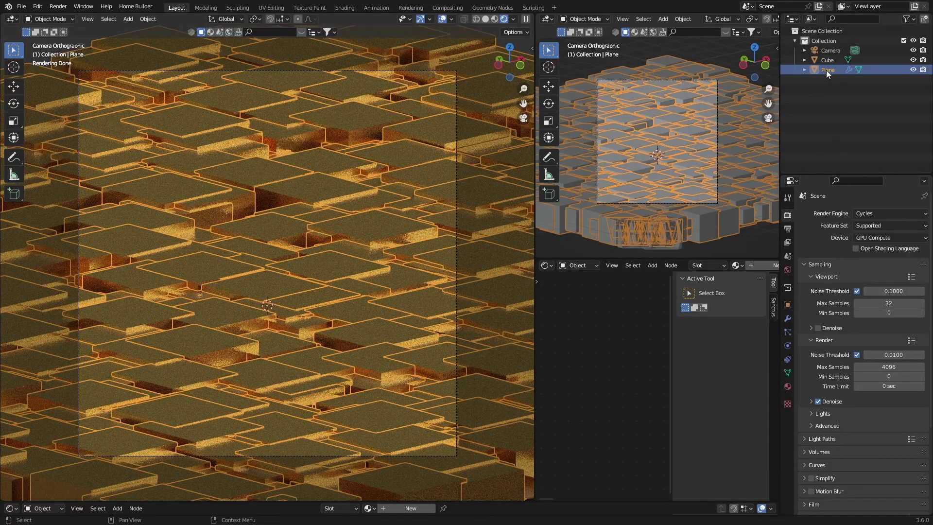
Step: Give the Plane's particle system scale 0.110 and scale randomness 0.890
click(787, 332)
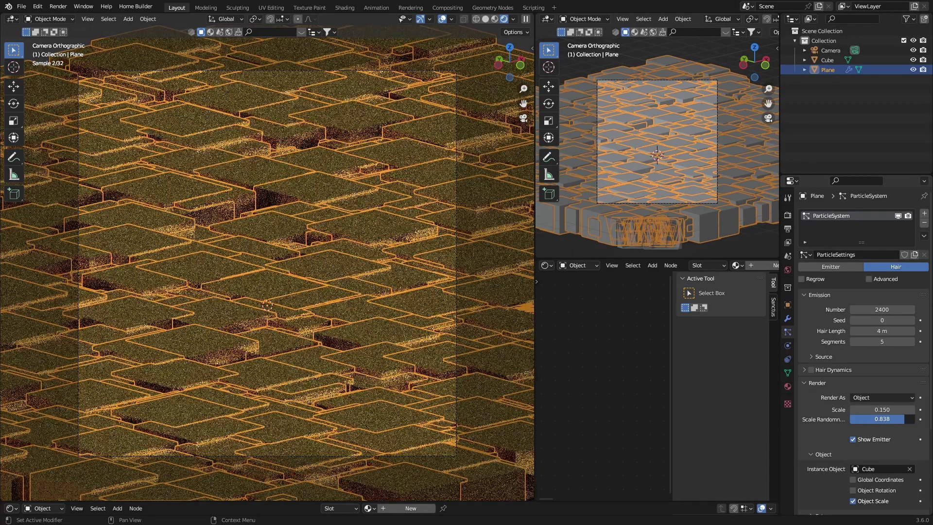
drag(881, 419, 874, 419)
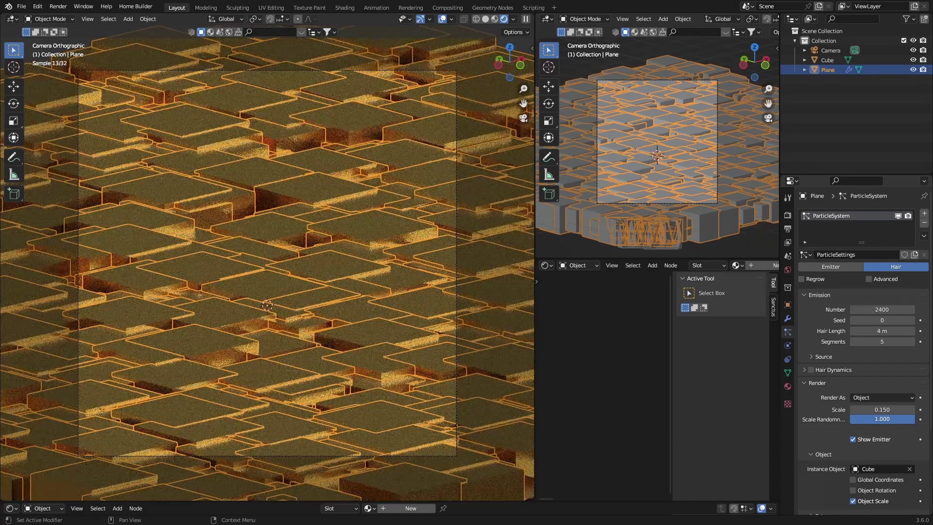
scroll(882, 297, down, 5)
drag(882, 297, 872, 296)
click(255, 313)
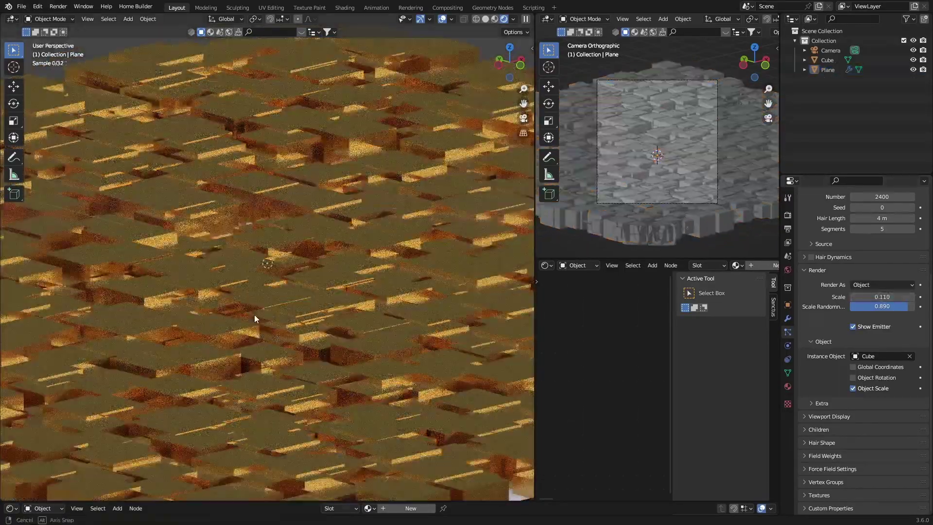
middle_drag(255, 314, 306, 301)
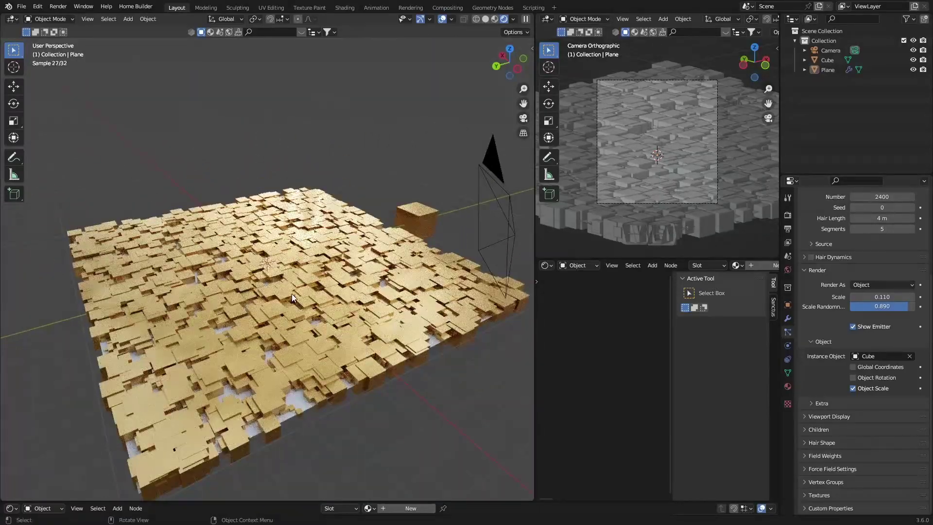
Step: Orbit down to a low angle and zoom in close over the gold cube instances
middle_drag(319, 335, 512, 208)
scroll(300, 371, up, 6)
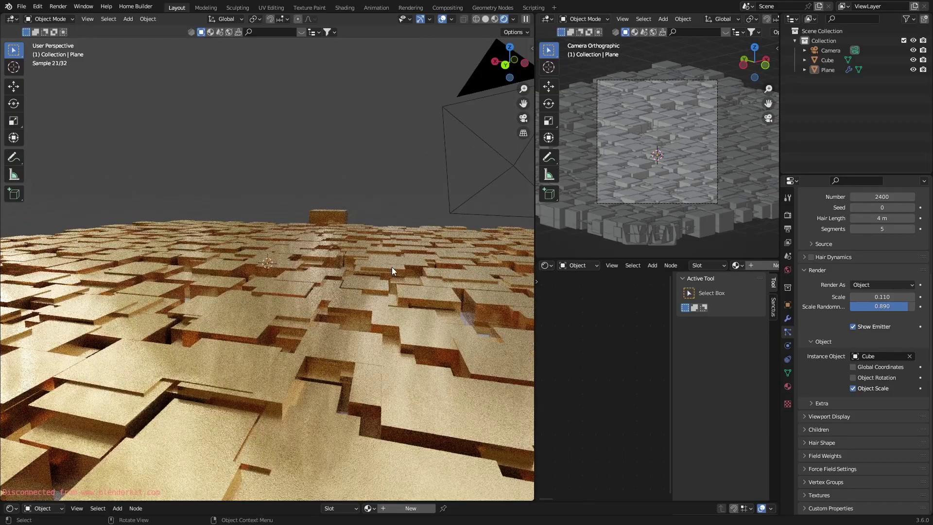
scroll(340, 343, up, 3)
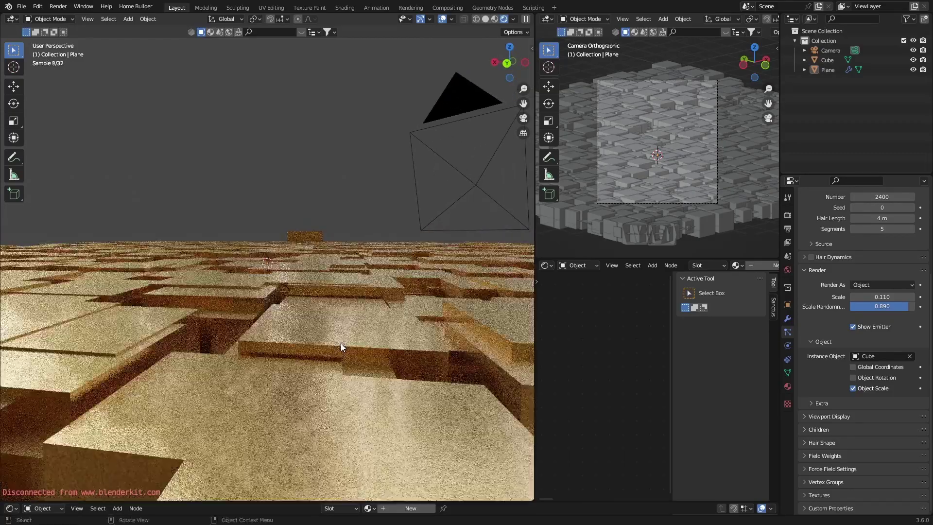
scroll(340, 343, up, 3)
scroll(340, 343, up, 4)
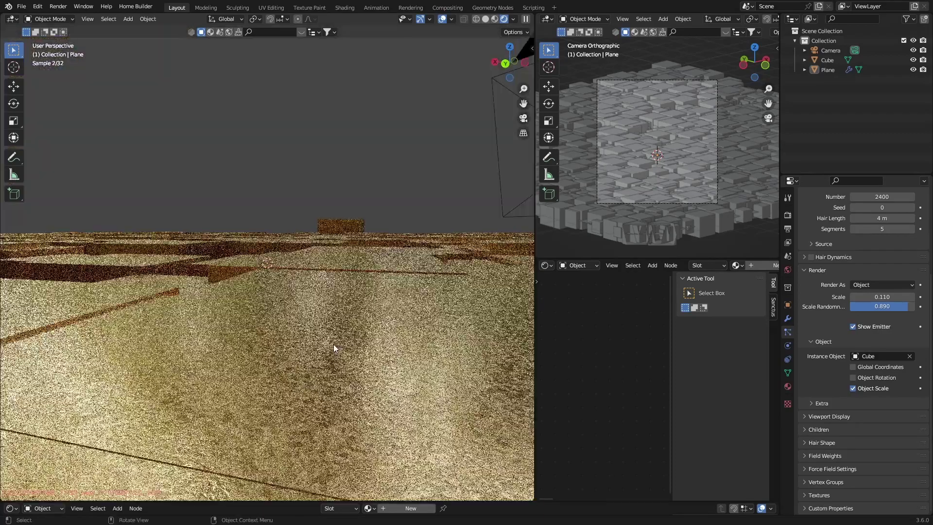
scroll(346, 340, up, 2)
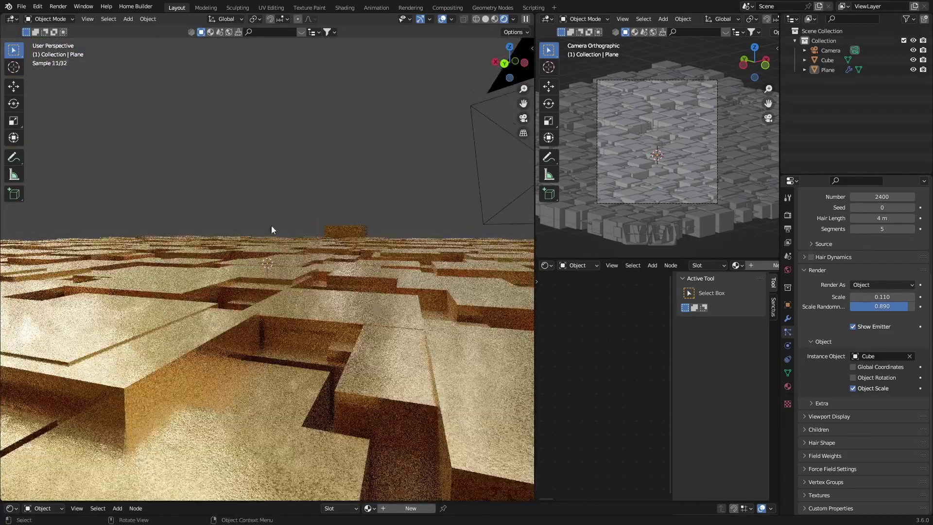